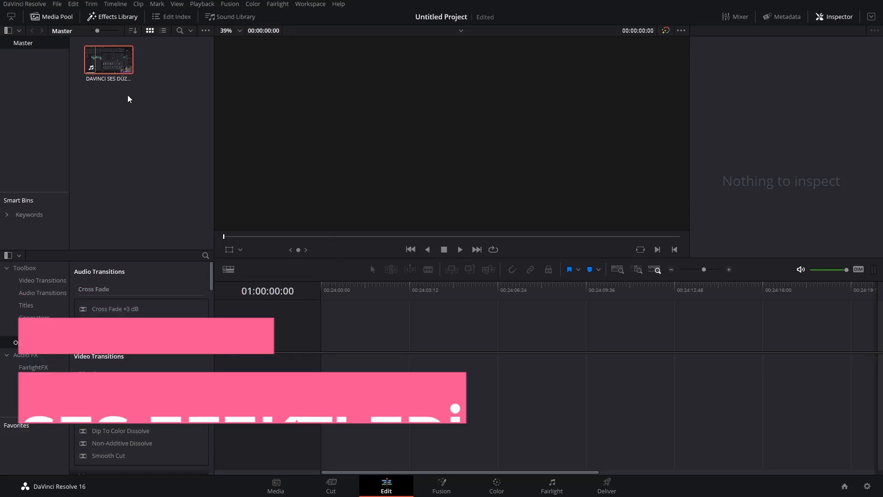
# Preview a short marked section of DAVINCI SES DÜZENLEME.mp4 in the source viewer and place it at the start of a new timeline.
pyautogui.click(112, 70)
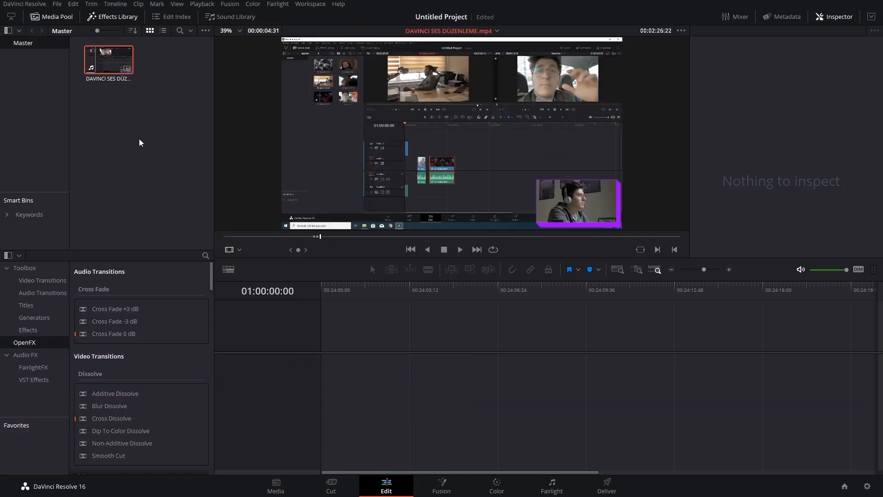
pyautogui.moveTo(321, 236); pyautogui.dragTo(313, 237)
pyautogui.press('space')
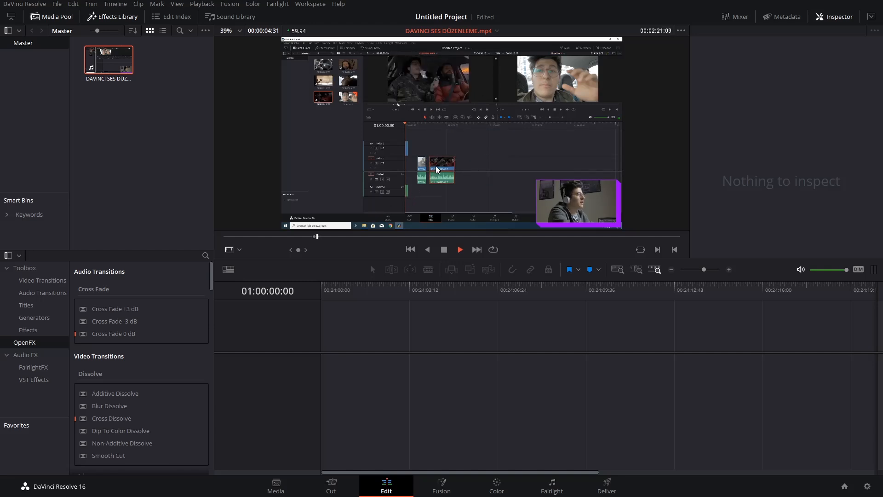
pyautogui.press('space')
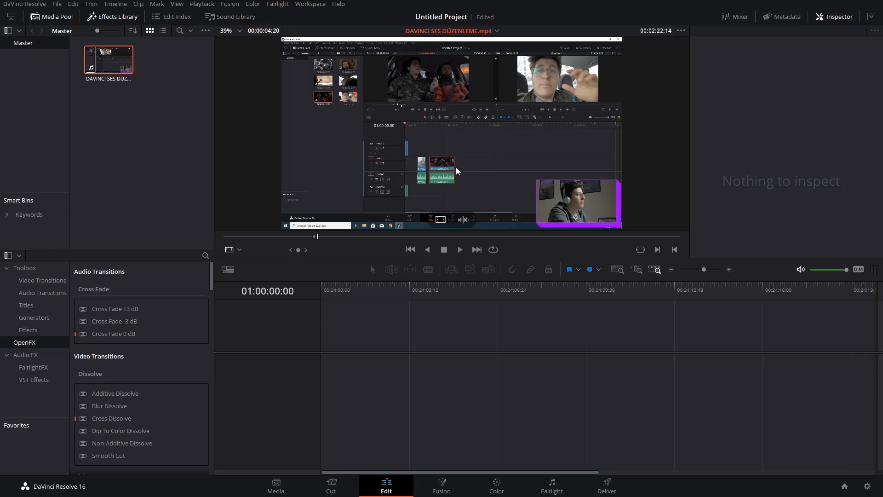
pyautogui.moveTo(401, 110); pyautogui.dragTo(327, 366)
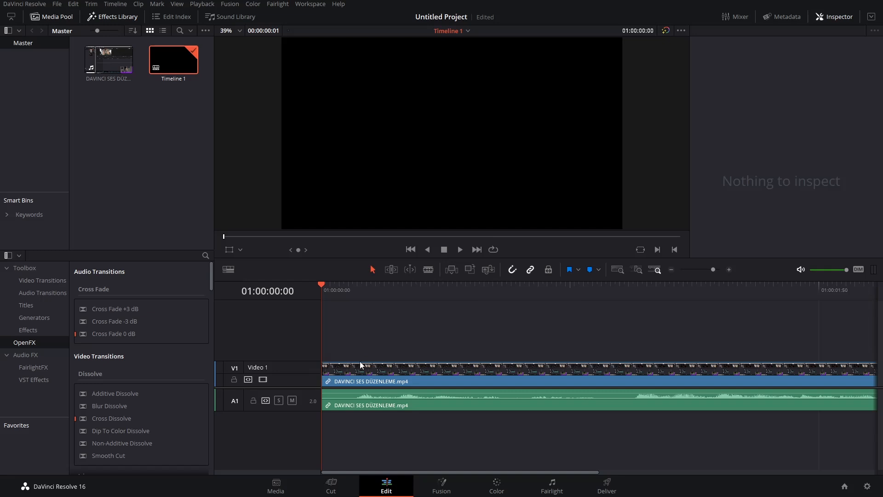
# Trim the start of the timeline clip to leave about 00:00:03:16, move it back to the timeline start and play it.
pyautogui.scroll(-9, 379, 339)
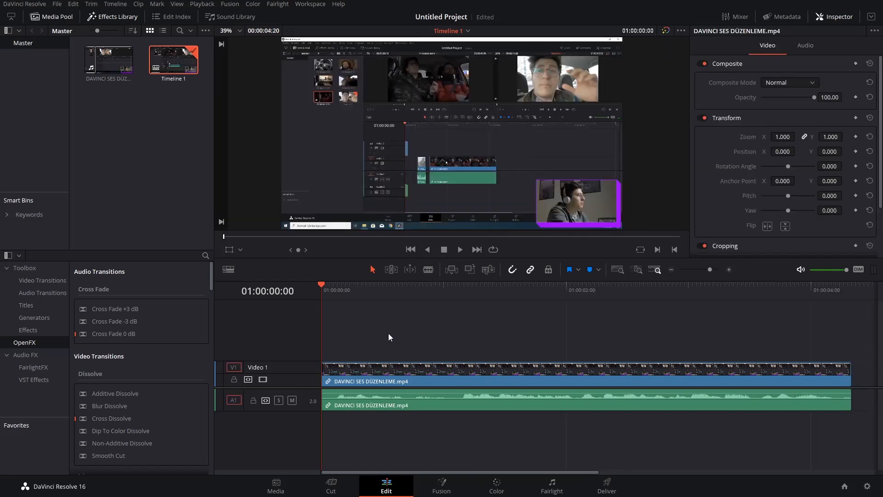
pyautogui.moveTo(379, 292); pyautogui.dragTo(402, 311)
pyautogui.moveTo(323, 375); pyautogui.dragTo(417, 375)
pyautogui.moveTo(482, 378); pyautogui.dragTo(391, 375)
pyautogui.moveTo(344, 290); pyautogui.dragTo(295, 289)
pyautogui.press('space')
pyautogui.moveTo(400, 288); pyautogui.dragTo(310, 286)
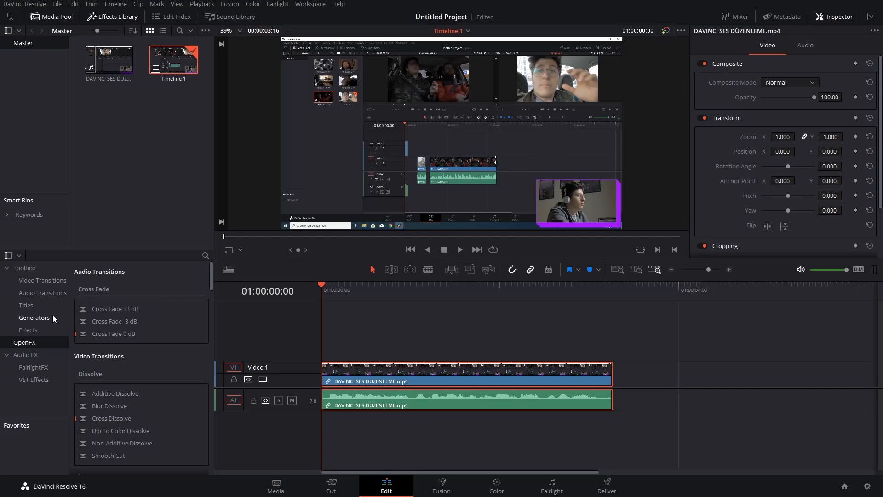
# Show the Audio FX category and look through its FairlightFX and VST effects.
pyautogui.click(24, 355)
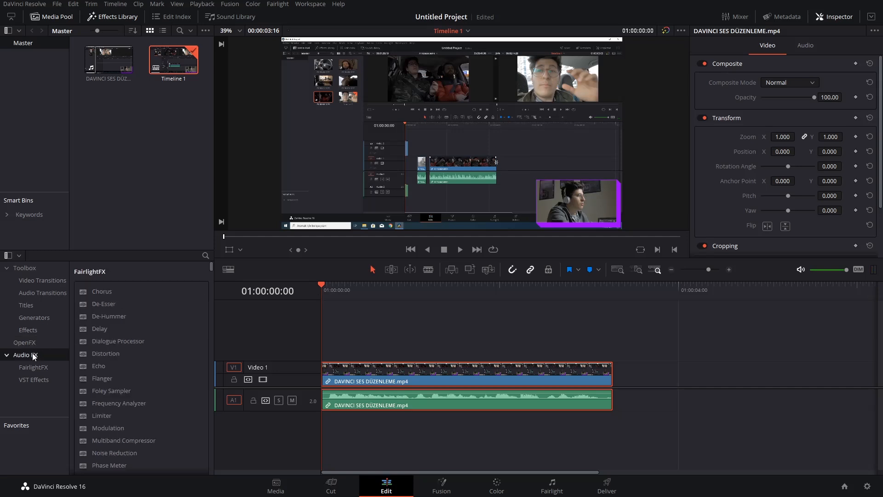
pyautogui.scroll(-5, 211, 267)
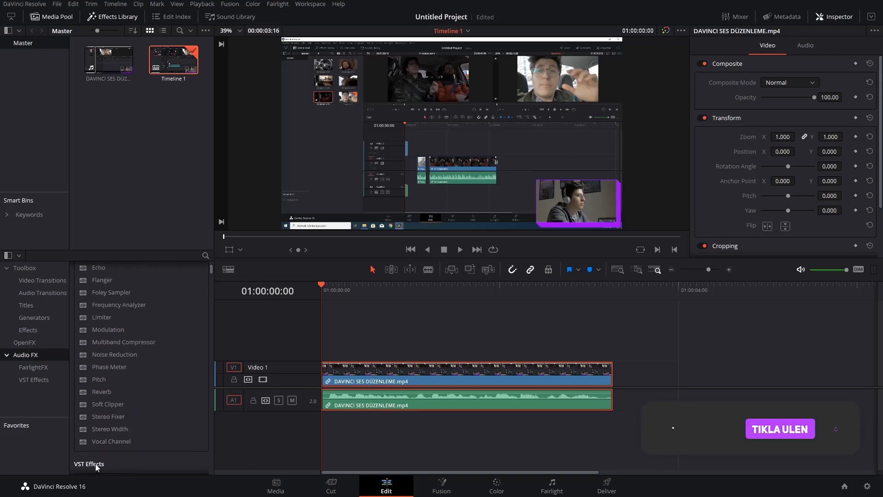
pyautogui.scroll(-7, 172, 359)
pyautogui.moveTo(211, 280); pyautogui.dragTo(240, 275)
pyautogui.scroll(5, 183, 346)
pyautogui.scroll(4, 164, 345)
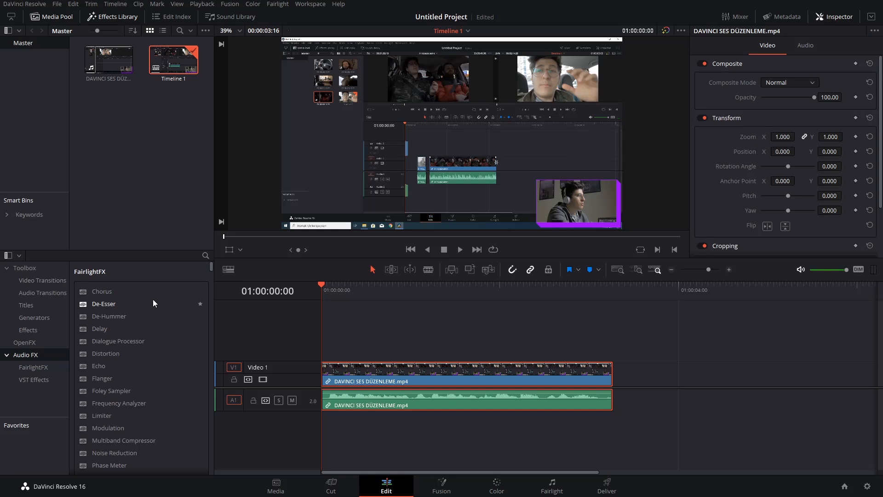
# Apply the FairlightFX Chorus effect to the clip's audio and set its Dry/Wet to 100 while playing.
pyautogui.moveTo(103, 293); pyautogui.dragTo(377, 401)
pyautogui.moveTo(404, 86); pyautogui.dragTo(500, 96)
pyautogui.press('space')
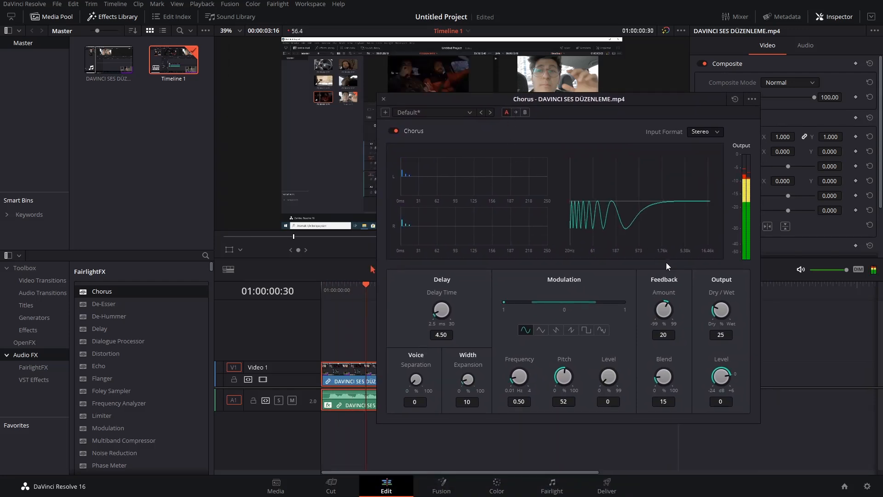
pyautogui.moveTo(728, 260); pyautogui.dragTo(882, 175)
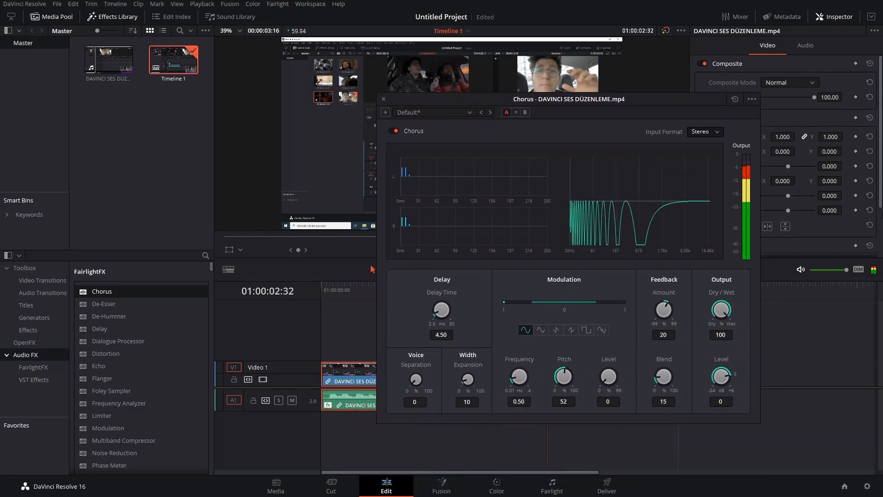
pyautogui.click(322, 289)
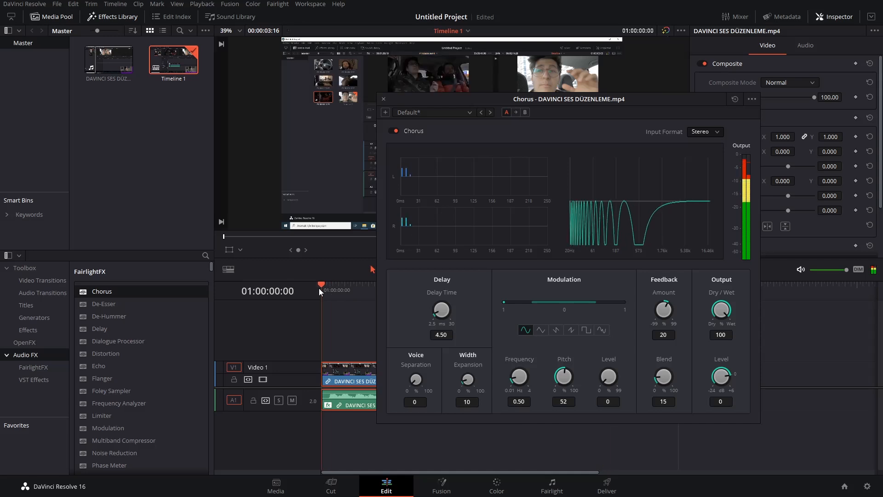
pyautogui.moveTo(468, 103); pyautogui.dragTo(430, 123)
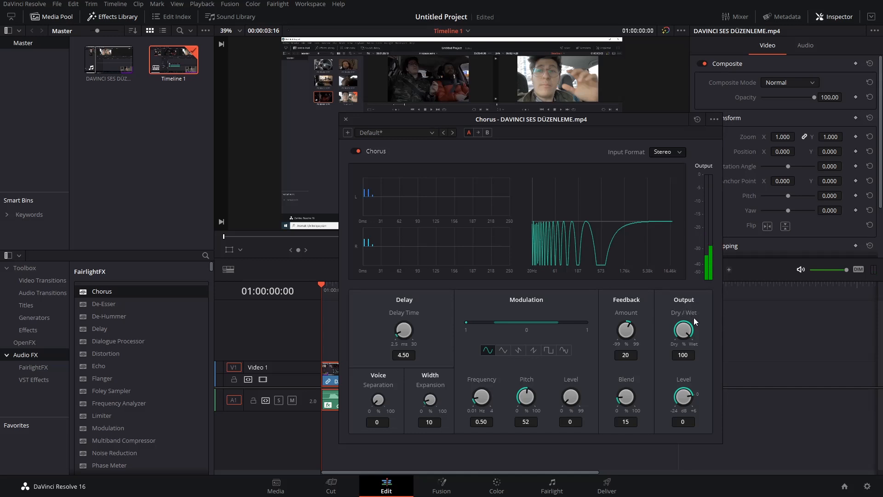
# Compare the Chorus sound by setting Dry/Wet to 0, playing the clip and raising Dry/Wet to 100.
pyautogui.moveTo(683, 333); pyautogui.dragTo(502, 335)
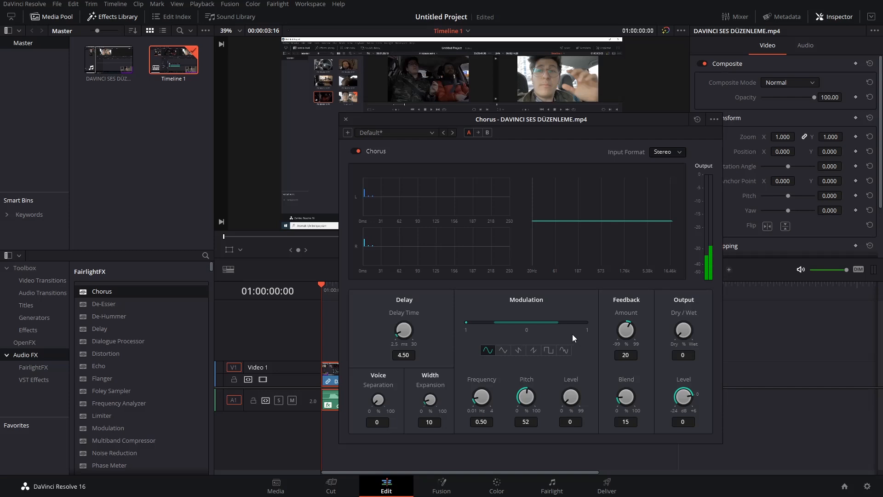
pyautogui.press('space')
pyautogui.moveTo(681, 333); pyautogui.dragTo(849, 343)
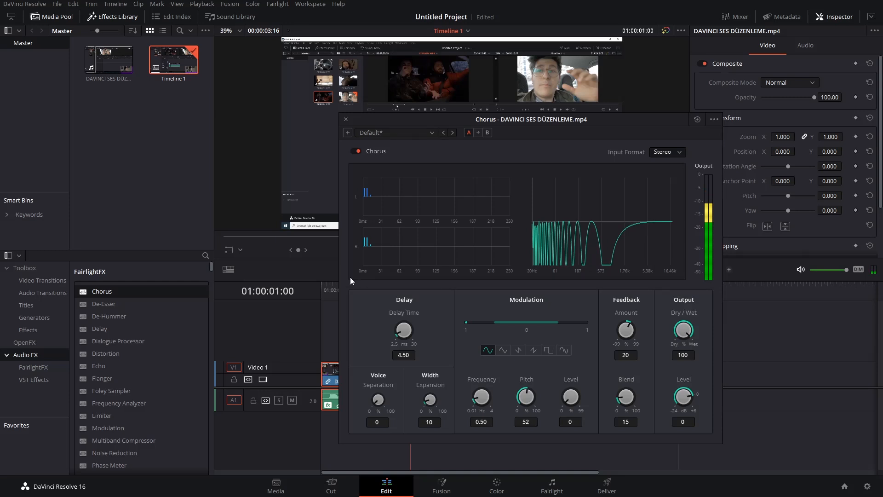
pyautogui.click(330, 290)
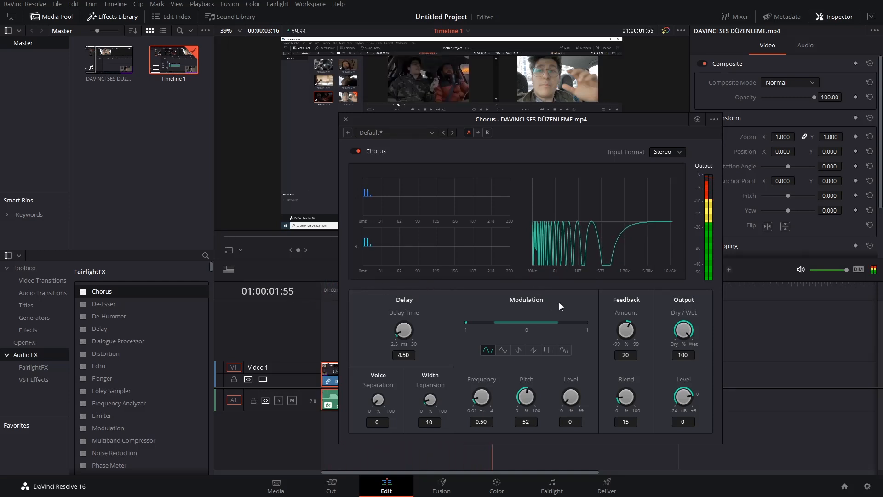
# Set the Chorus Dry/Wet to 47.7 and play the clip from the start.
pyautogui.moveTo(667, 329); pyautogui.dragTo(622, 338)
pyautogui.press('Home')
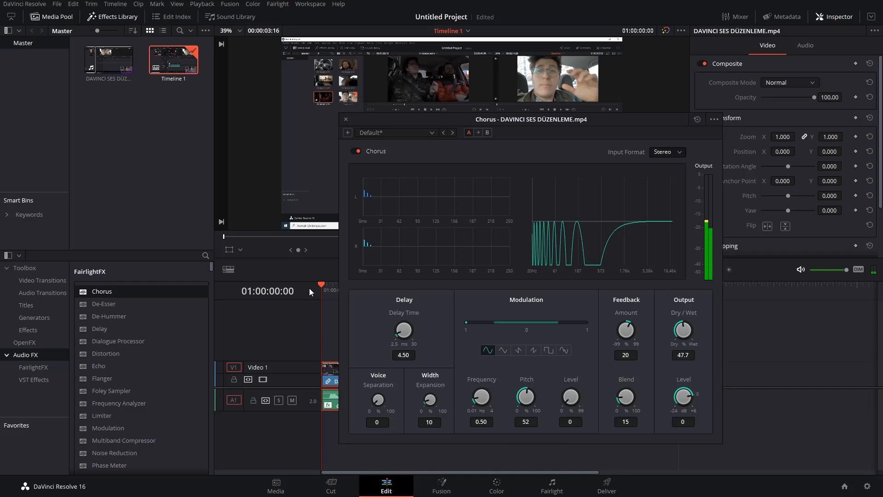
pyautogui.press('space')
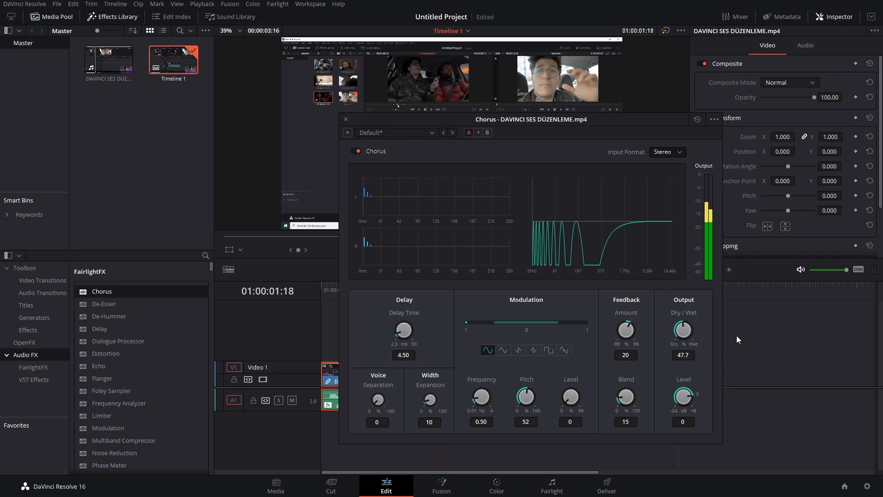
# Set the Chorus Delay Time to 8.80 ms and play the clip from near the start.
pyautogui.moveTo(407, 333); pyautogui.dragTo(410, 332)
pyautogui.moveTo(429, 328); pyautogui.dragTo(426, 327)
pyautogui.click(327, 289)
pyautogui.press('space')
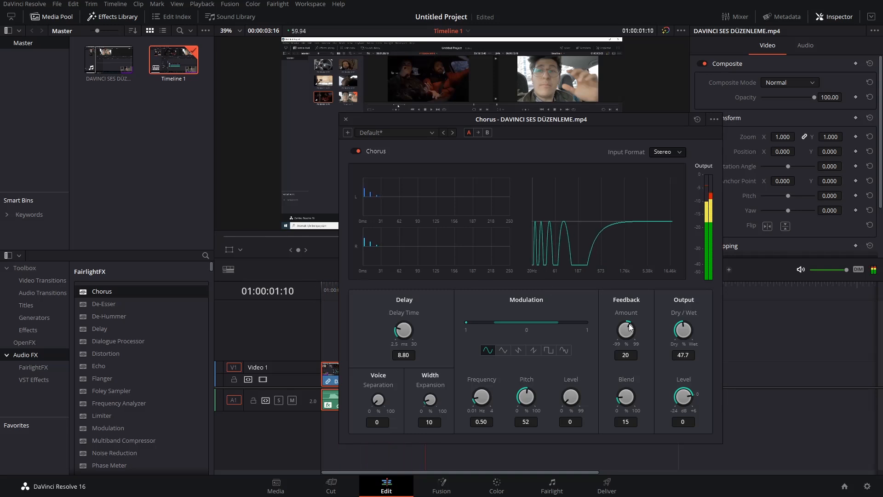
# Set the Chorus Delay Time to 29.10 ms and play the clip from the start.
pyautogui.moveTo(418, 326)
pyautogui.mouseDown()
pyautogui.moveTo(498, 327)
pyautogui.moveTo(435, 327)
pyautogui.mouseUp()
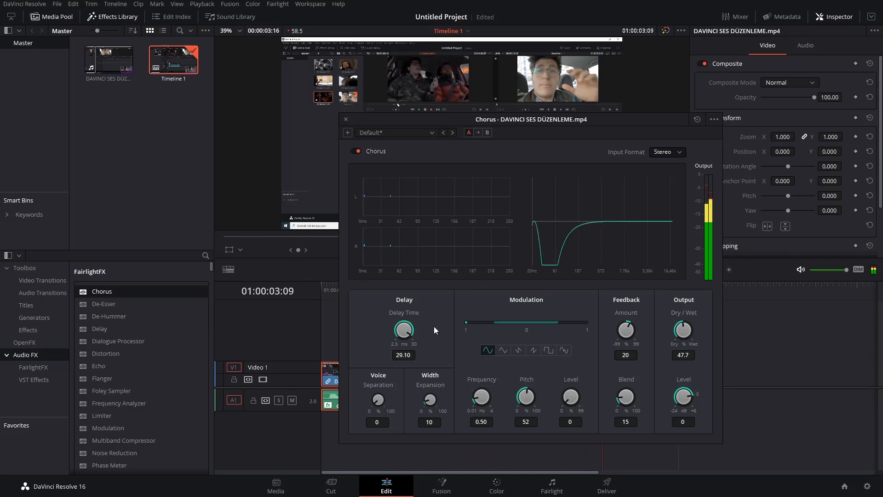
pyautogui.click(325, 290)
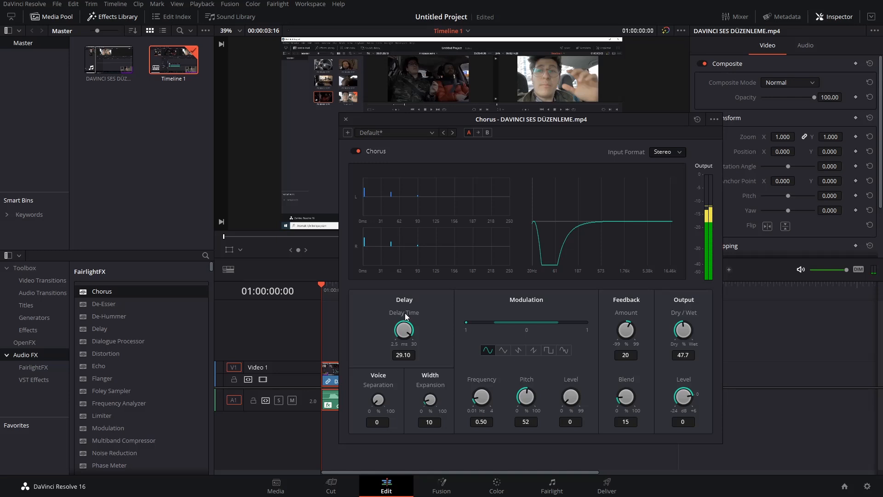
pyautogui.press('space')
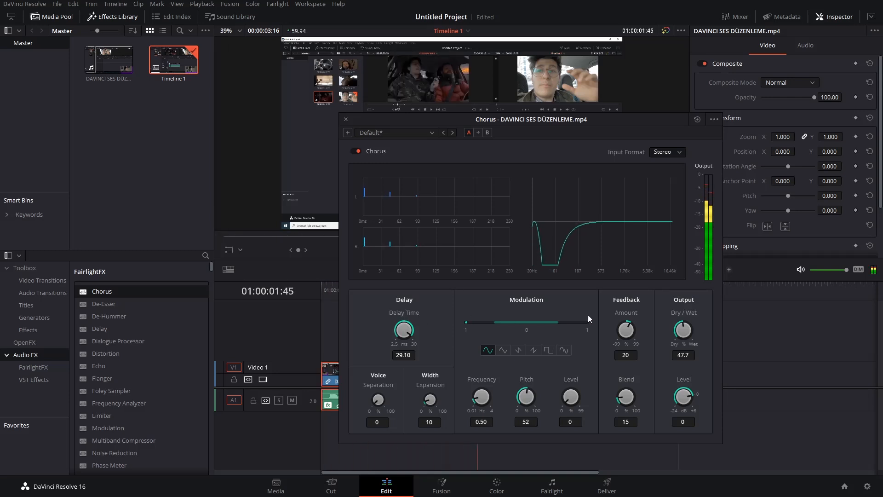
pyautogui.press('space')
# Set the Chorus Dry/Wet to 100 and play the clip again from the start.
pyautogui.moveTo(683, 333); pyautogui.dragTo(754, 129)
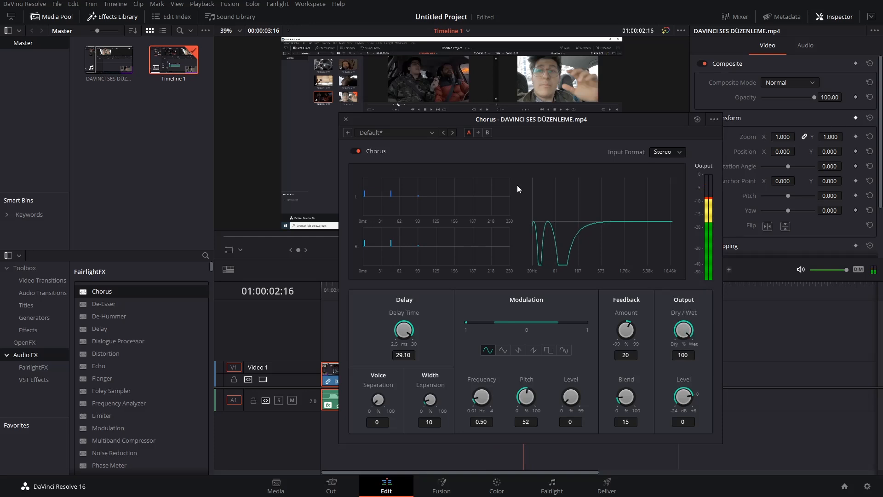
pyautogui.moveTo(332, 295); pyautogui.dragTo(292, 302)
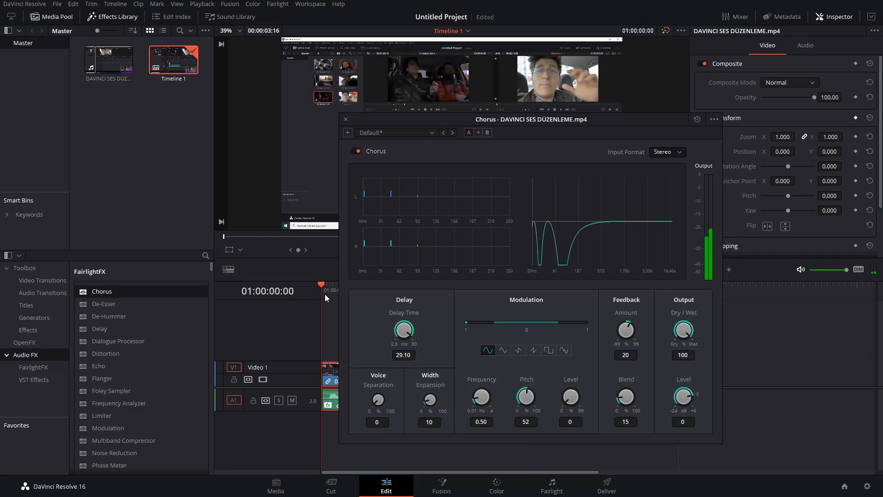
pyautogui.press('space')
# Set the Chorus Dry/Wet to 24.7 and listen to the clip from the start.
pyautogui.moveTo(684, 330); pyautogui.dragTo(588, 330)
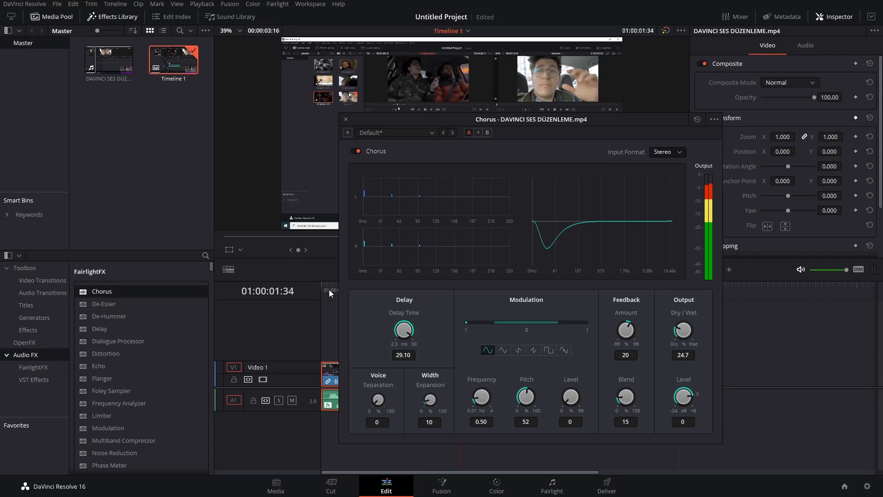
pyautogui.press('Home')
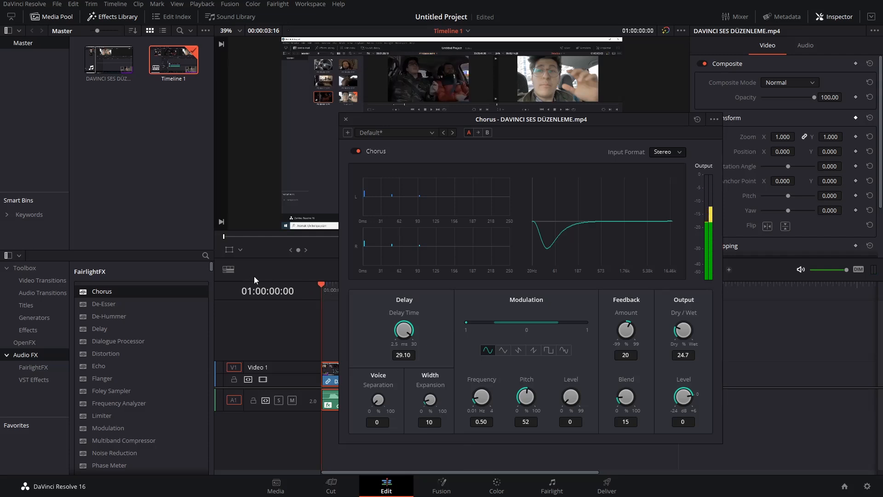
pyautogui.press('space')
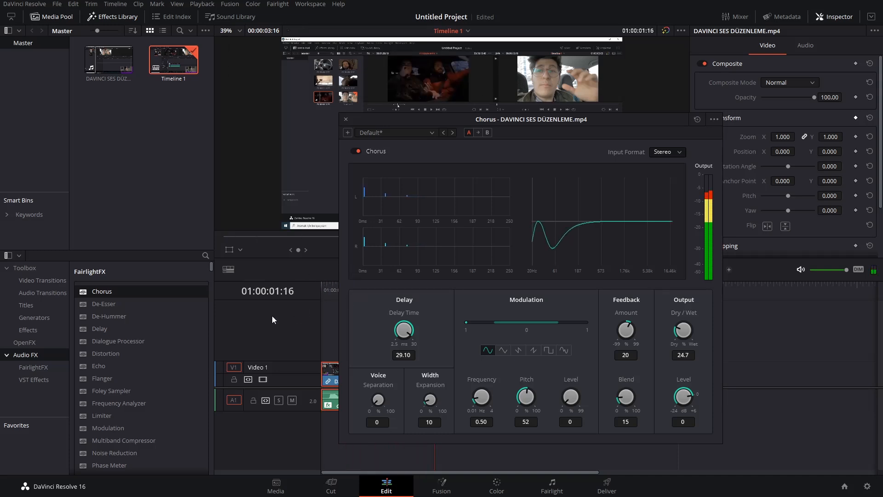
# Close the Chorus settings and delete the Chorus effect from the clip's audio properties.
pyautogui.click(346, 118)
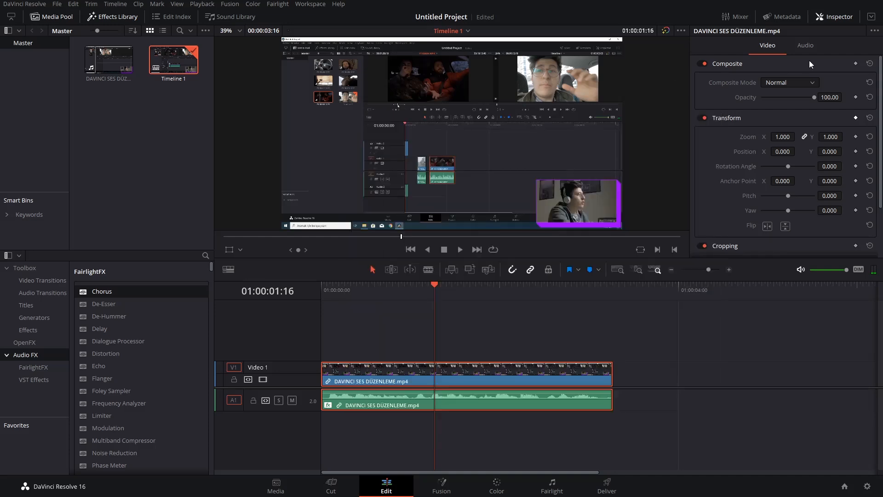
pyautogui.click(805, 46)
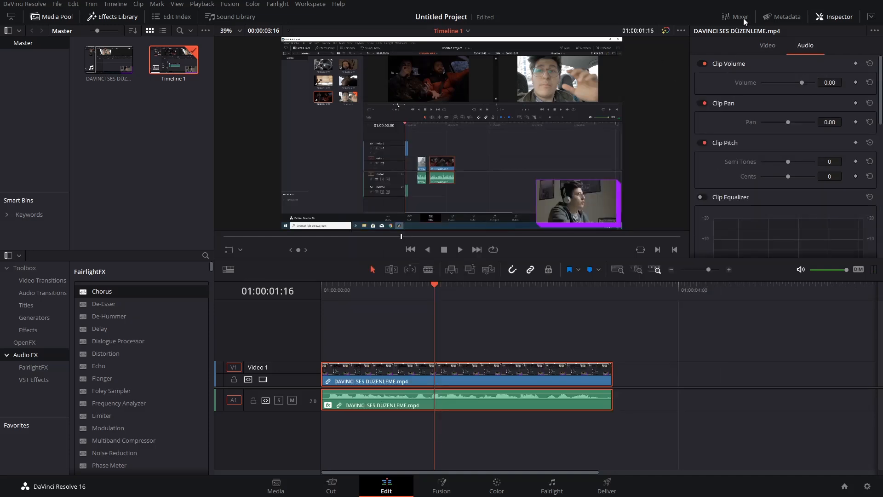
pyautogui.scroll(-10, 721, 134)
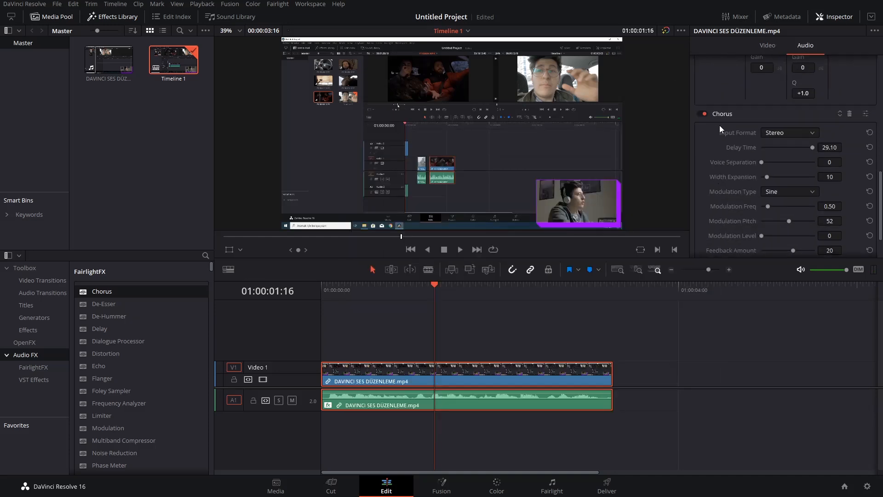
pyautogui.click(850, 114)
pyautogui.scroll(5, 732, 174)
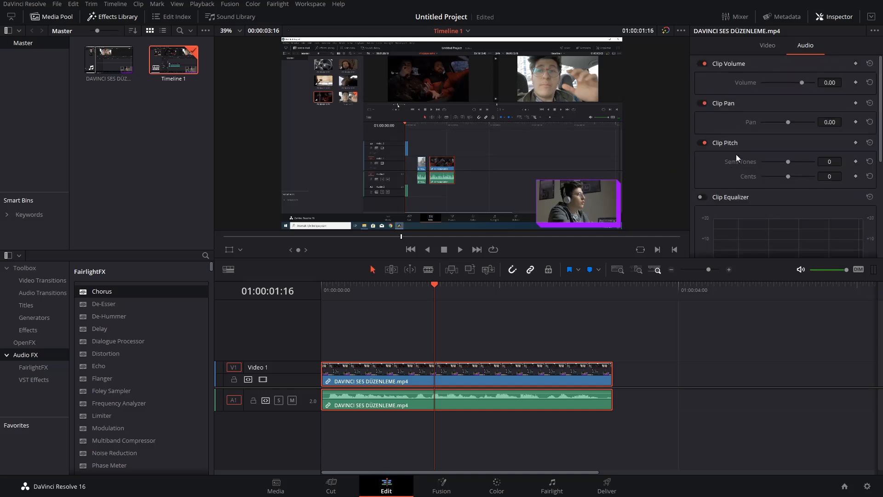
# Collapse the Clip Equalizer, Clip Pitch, Clip Pan and Clip Volume sections of the clip's audio properties.
pyautogui.click(734, 198)
pyautogui.click(723, 139)
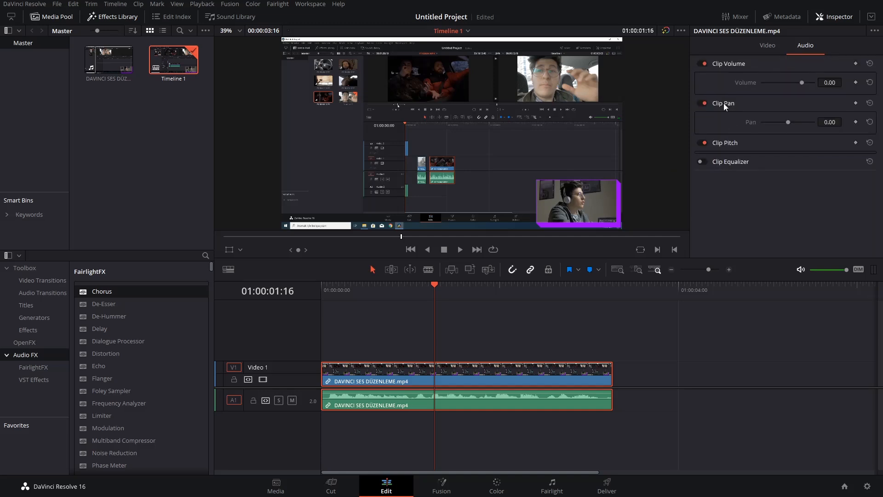
pyautogui.click(726, 102)
pyautogui.click(732, 64)
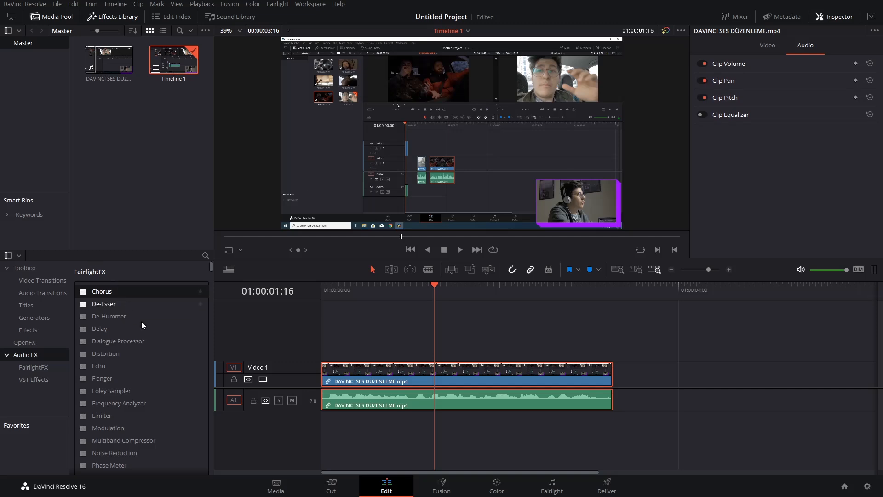
# Apply the FairlightFX Delay effect to the clip's audio and return the playhead to the start of the timeline.
pyautogui.scroll(-1, 144, 327)
pyautogui.scroll(1, 123, 308)
pyautogui.moveTo(101, 325); pyautogui.dragTo(454, 396)
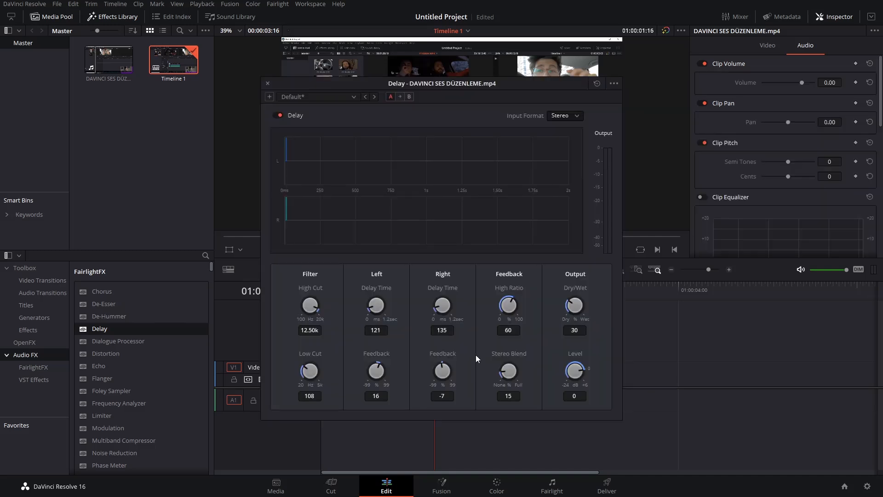
pyautogui.moveTo(382, 89); pyautogui.dragTo(519, 75)
pyautogui.press('Home')
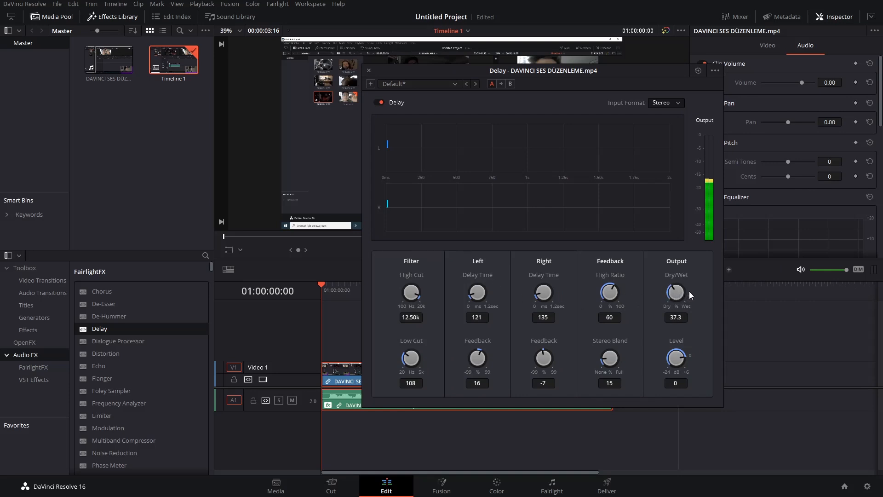
# Adjust Delay while auditioning the clip: Dry/Wet 43.5, left Delay Time 217.90 and right Delay Time 294.30.
pyautogui.moveTo(686, 294); pyautogui.dragTo(689, 294)
pyautogui.press('space')
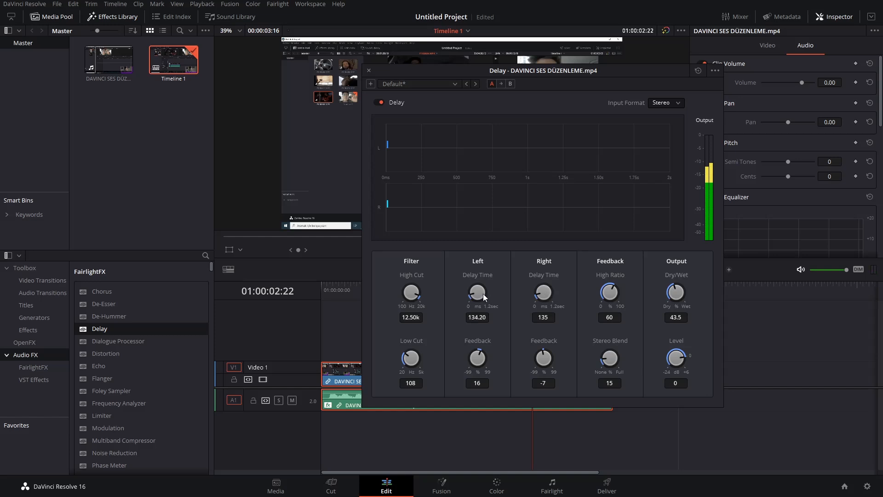
pyautogui.moveTo(559, 294); pyautogui.dragTo(564, 293)
pyautogui.click(340, 287)
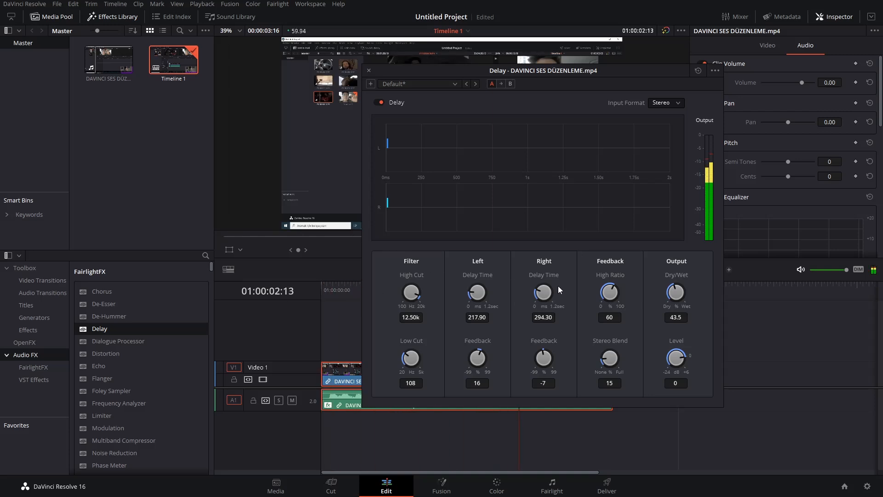
# Close the Delay settings and delete the Delay effect from the clip's audio properties.
pyautogui.click(369, 70)
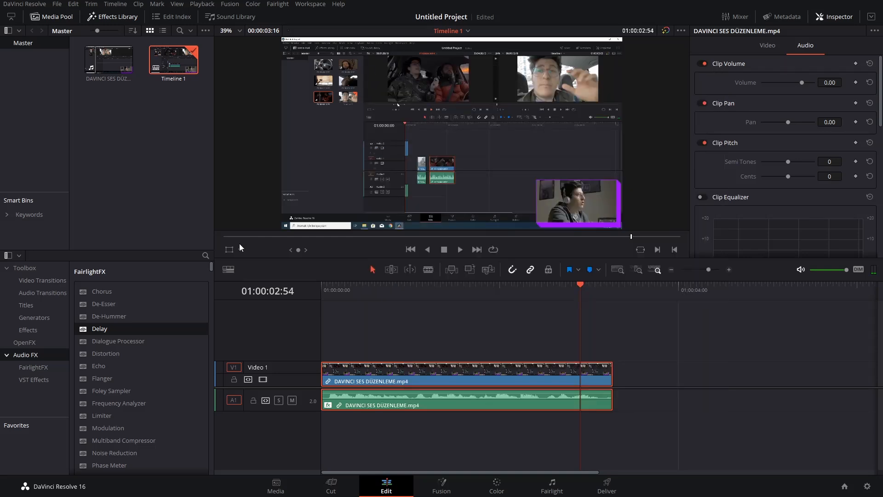
pyautogui.scroll(-4, 750, 120)
pyautogui.scroll(-3, 750, 124)
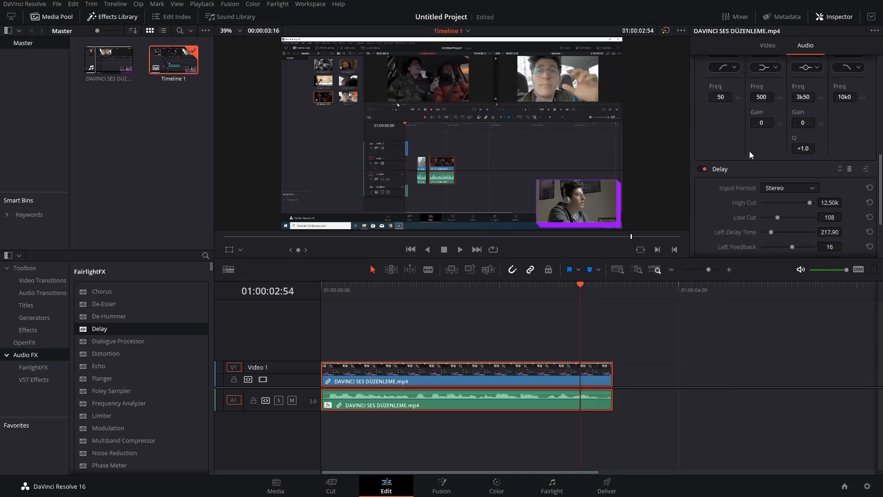
pyautogui.click(850, 169)
# Apply the FairlightFX Echo effect to the clip's audio, listen to it from the start, and close the Echo settings.
pyautogui.moveTo(103, 366); pyautogui.dragTo(402, 396)
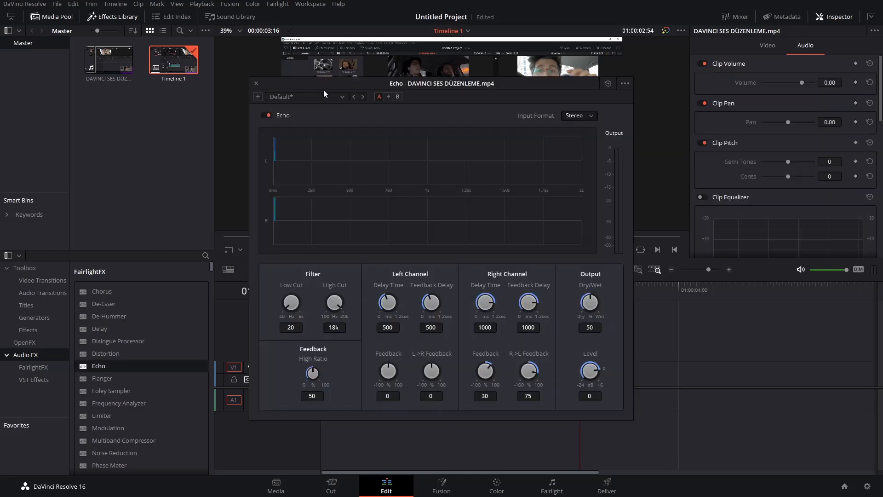
pyautogui.moveTo(324, 85); pyautogui.dragTo(547, 128)
pyautogui.press('Home')
pyautogui.press('space')
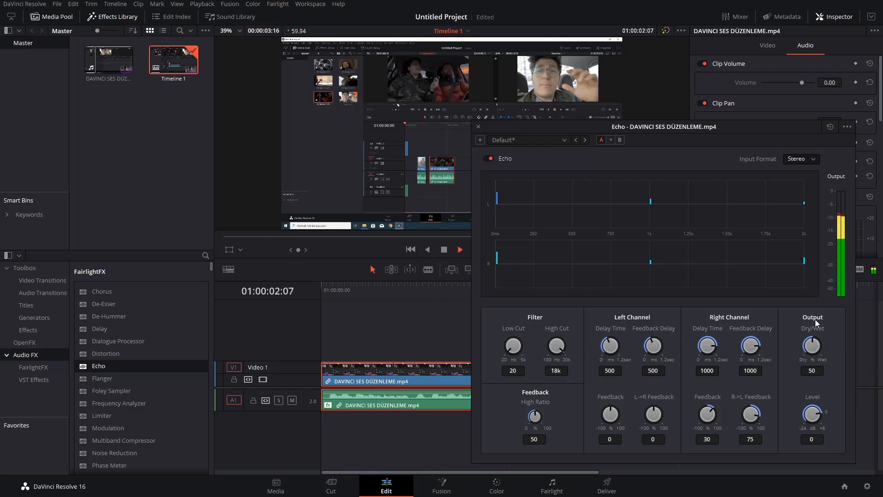
pyautogui.press('space')
pyautogui.click(478, 126)
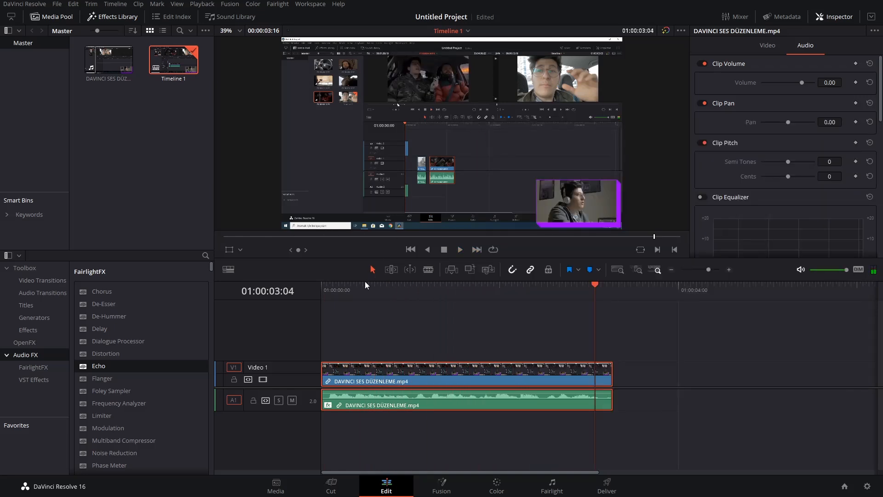
# Return the playhead to the start and delete the Echo effect from the clip's audio properties.
pyautogui.press('Home')
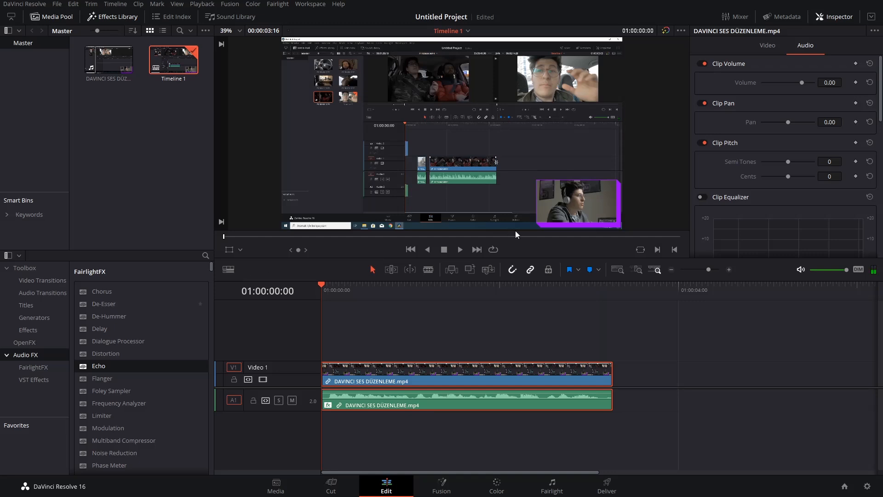
pyautogui.scroll(-10, 787, 126)
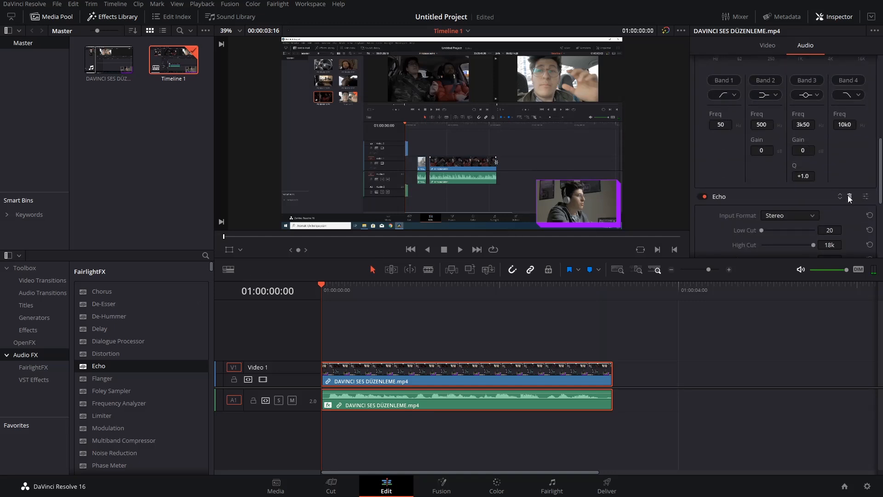
pyautogui.click(849, 196)
# Apply the FairlightFX Reverb effect to the clip's audio and set its Dry/Wet to 36.36 during playback.
pyautogui.scroll(-1, 159, 317)
pyautogui.moveTo(110, 459); pyautogui.dragTo(362, 393)
pyautogui.moveTo(416, 352); pyautogui.dragTo(418, 363)
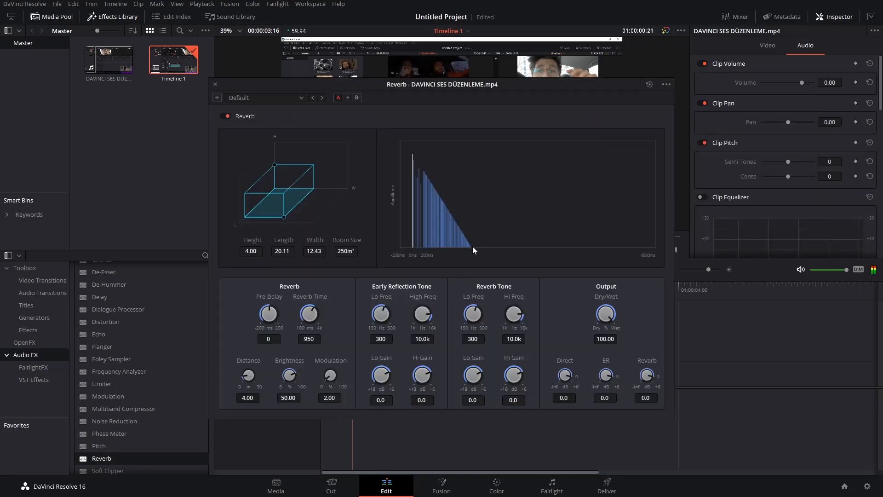
pyautogui.moveTo(579, 301); pyautogui.dragTo(520, 318)
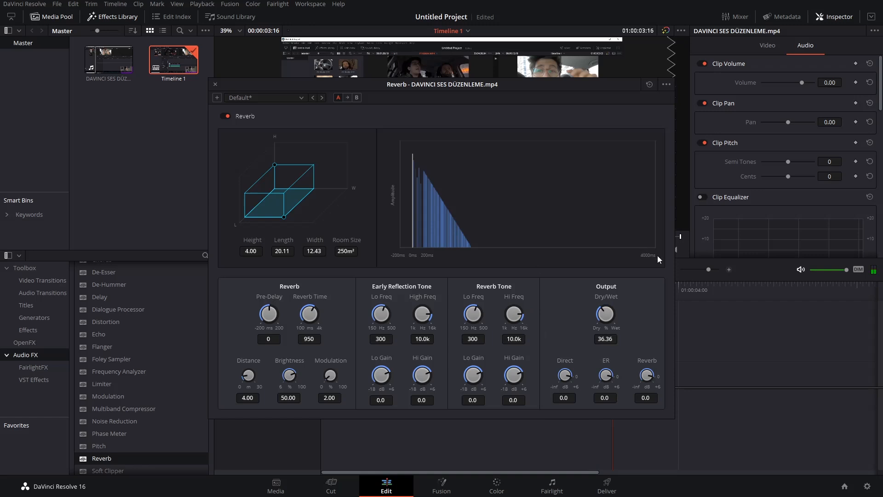
# Listen to the clip with Reverb from the start, toggle the effect's enable switch, and close the Reverb settings.
pyautogui.moveTo(396, 88); pyautogui.dragTo(553, 79)
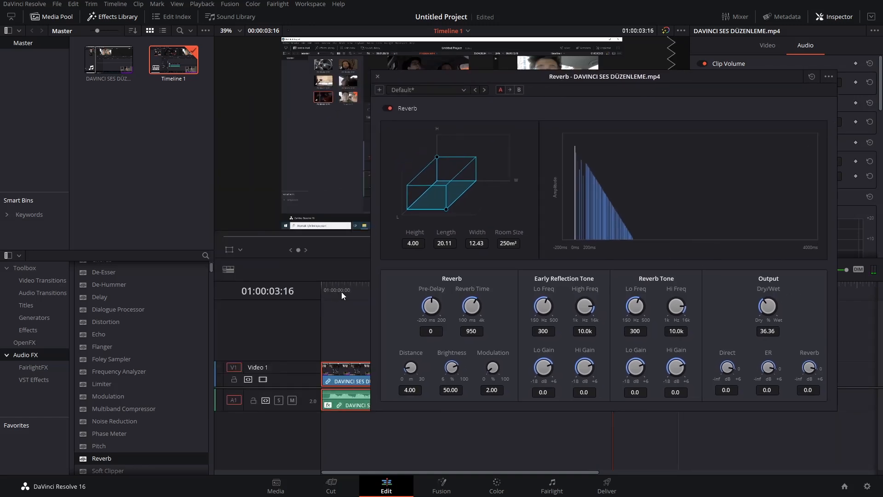
pyautogui.moveTo(343, 292); pyautogui.dragTo(287, 292)
pyautogui.press('space')
pyautogui.moveTo(392, 82); pyautogui.dragTo(410, 101)
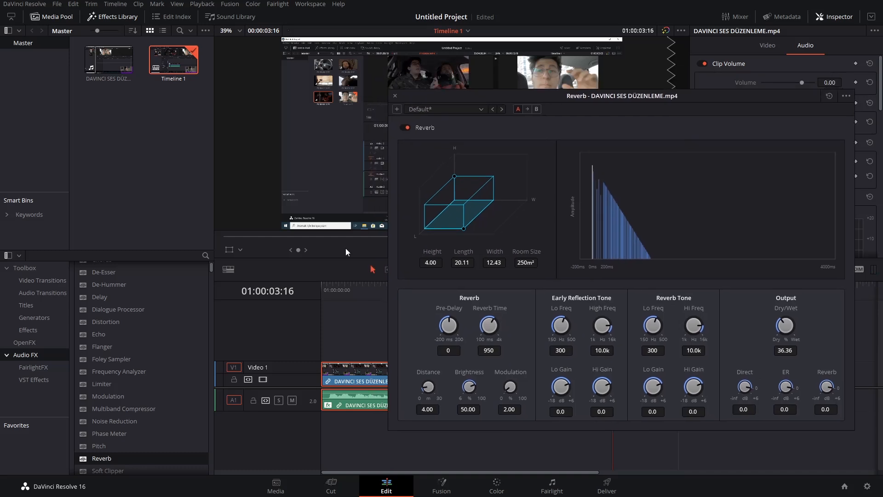
pyautogui.click(322, 287)
pyautogui.press('space')
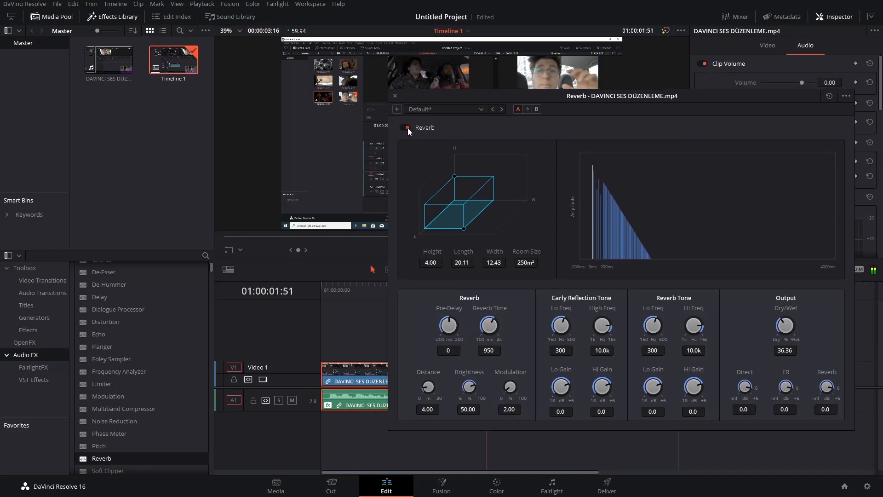
pyautogui.click(407, 128)
pyautogui.click(393, 95)
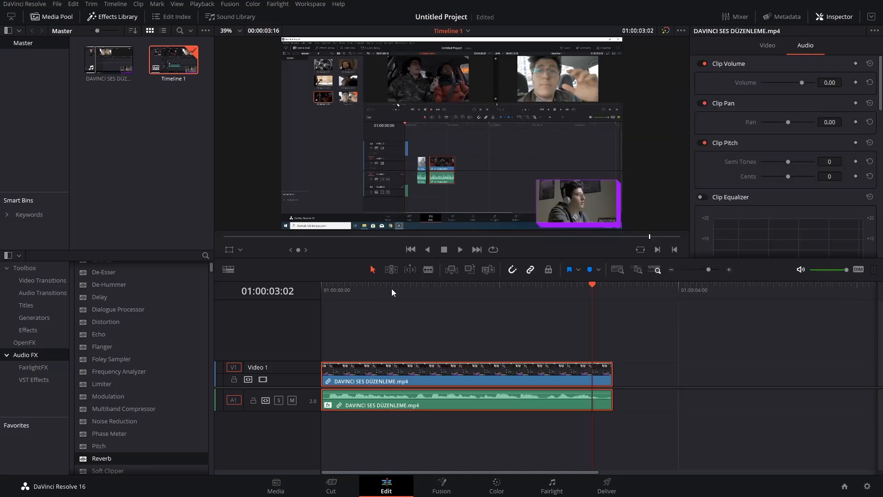
# Increase the height of the Audio 1 track, and hide and show its waveforms using the timeline view options.
pyautogui.press('Home')
pyautogui.moveTo(286, 413); pyautogui.dragTo(278, 456)
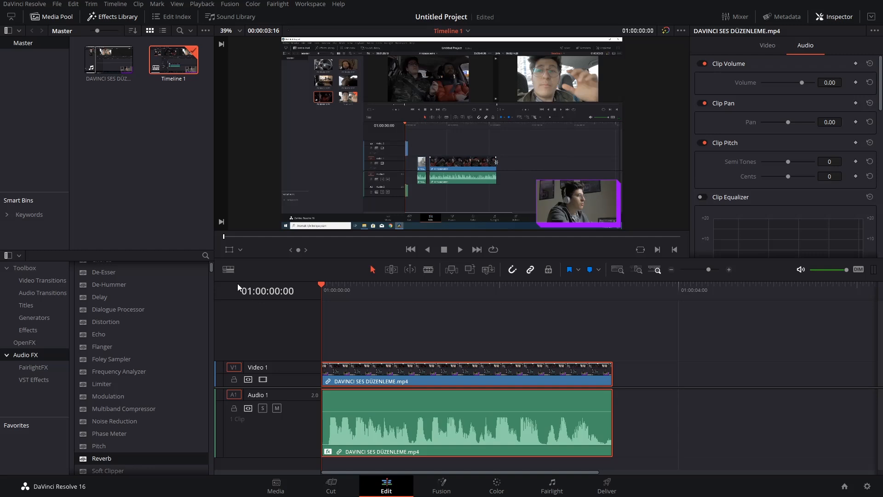
pyautogui.click(230, 270)
pyautogui.click(253, 305)
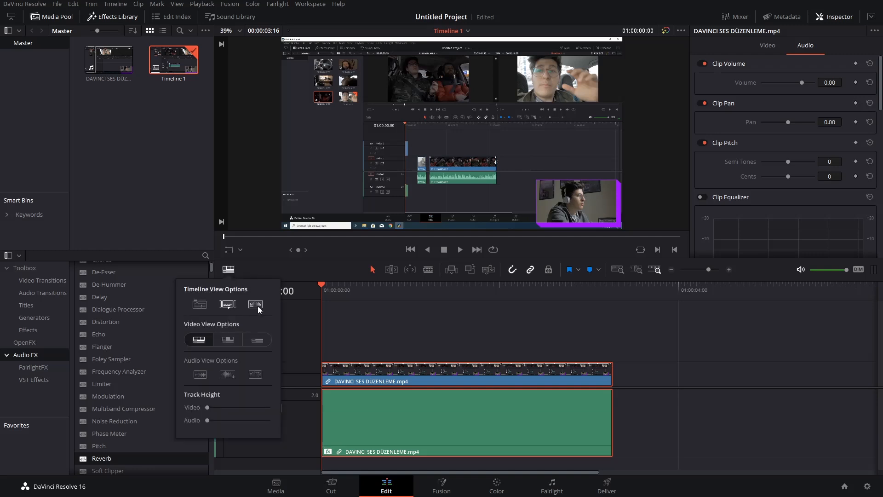
pyautogui.click(253, 305)
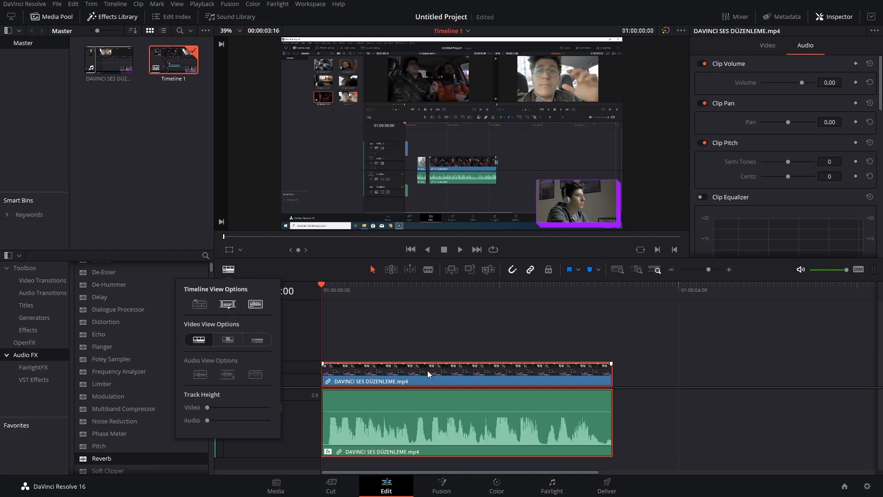
pyautogui.click(415, 419)
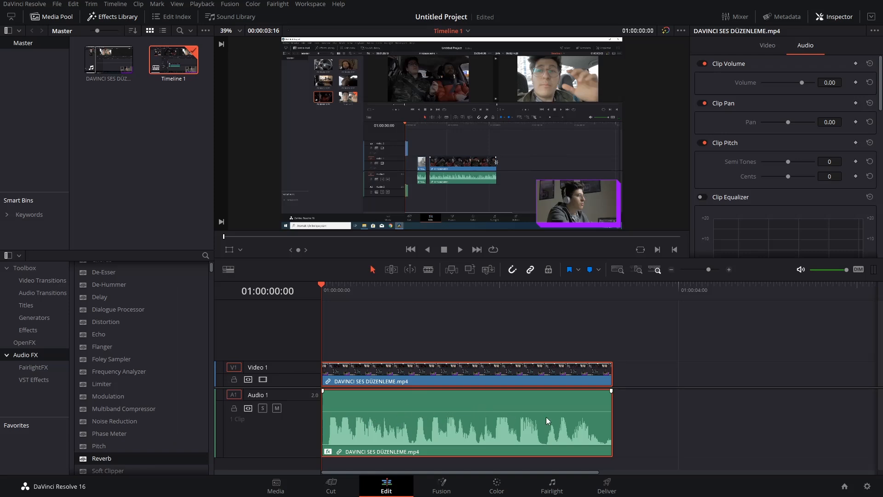
# Raise the clip's volume to 4.88 directly on its audio waveform and play the clip.
pyautogui.moveTo(437, 412); pyautogui.dragTo(441, 407)
pyautogui.press('space')
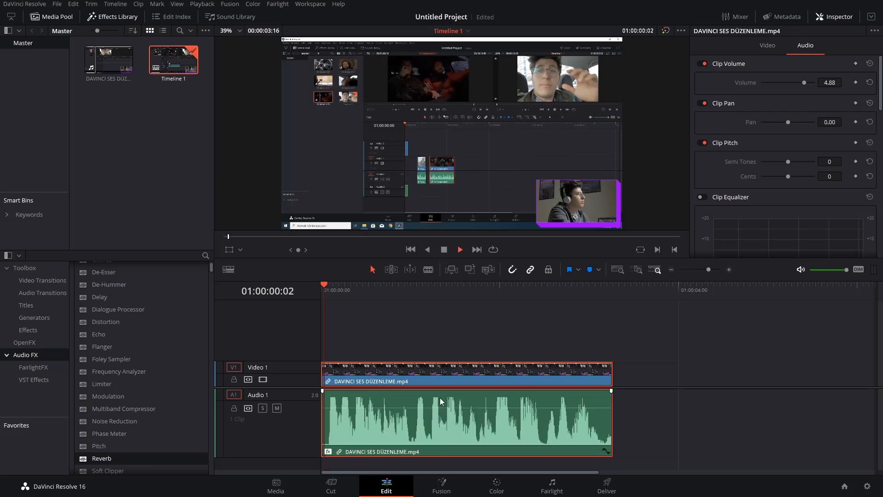
pyautogui.press('space')
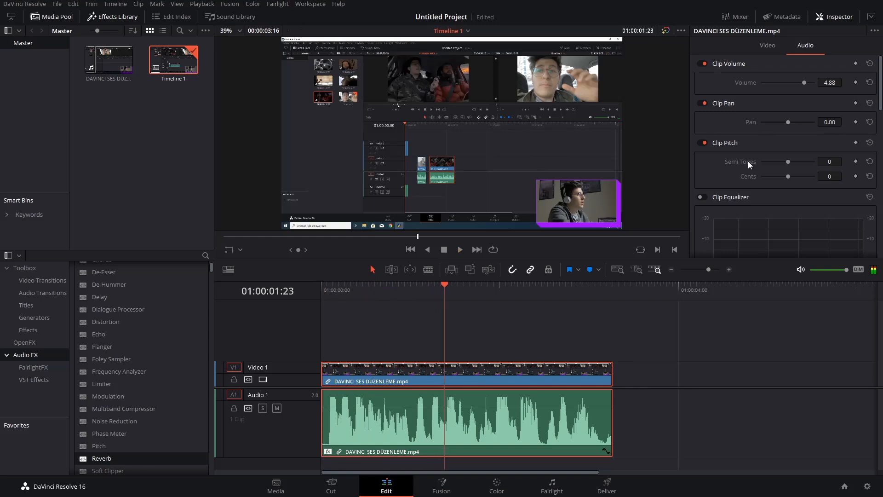
# Delete the Reverb effect from the clip's audio properties and listen to the clip from the start.
pyautogui.scroll(-5, 749, 161)
pyautogui.scroll(-1, 724, 172)
pyautogui.click(849, 196)
pyautogui.press('Home')
pyautogui.press('space')
pyautogui.press('space')
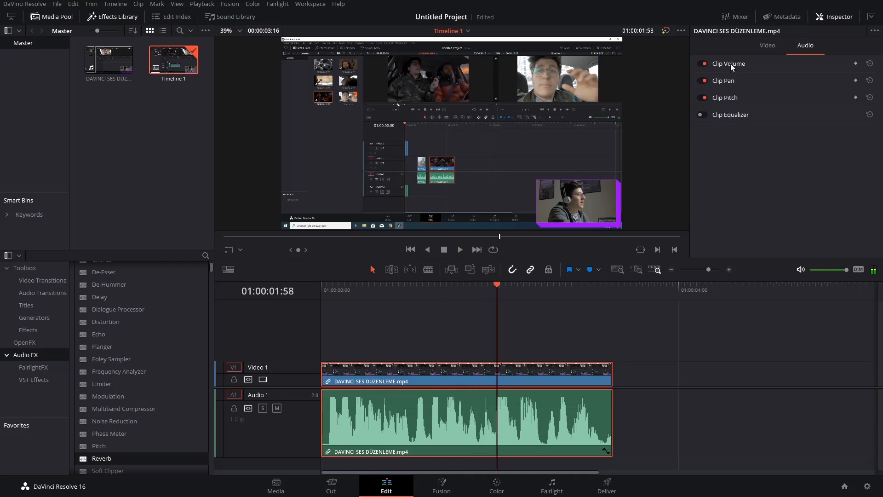
# Expand the Clip Volume section, return the playhead to the start, and raise the clip's volume to 9.65.
pyautogui.click(725, 60)
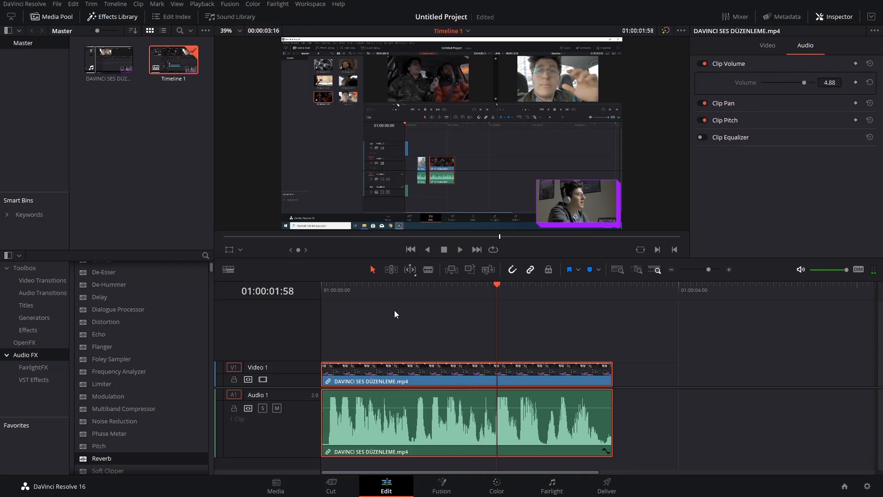
pyautogui.press('Home')
pyautogui.moveTo(802, 82)
pyautogui.mouseDown()
pyautogui.moveTo(790, 86)
pyautogui.moveTo(805, 81)
pyautogui.mouseUp()
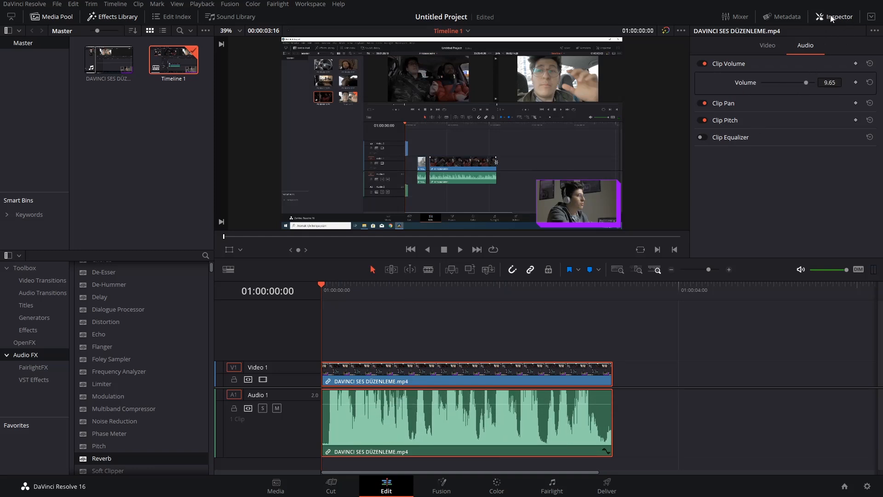
# Show the clip's video properties briefly, return to its audio properties, and set the volume to 5.13.
pyautogui.click(769, 46)
pyautogui.click(806, 46)
pyautogui.moveTo(810, 83); pyautogui.dragTo(805, 82)
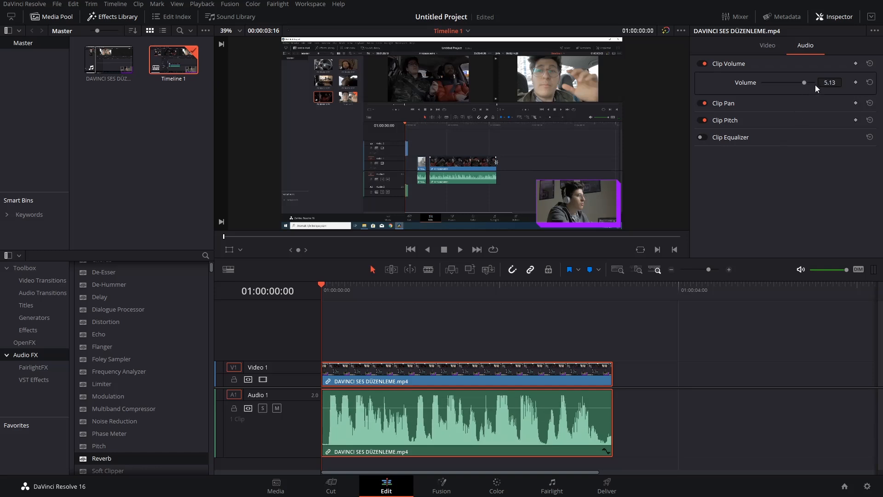
pyautogui.press('space')
# Expand the Clip Pan section, collapse Clip Volume, and return the playhead to the start of the timeline.
pyautogui.click(736, 103)
pyautogui.click(741, 65)
pyautogui.moveTo(417, 290); pyautogui.dragTo(306, 292)
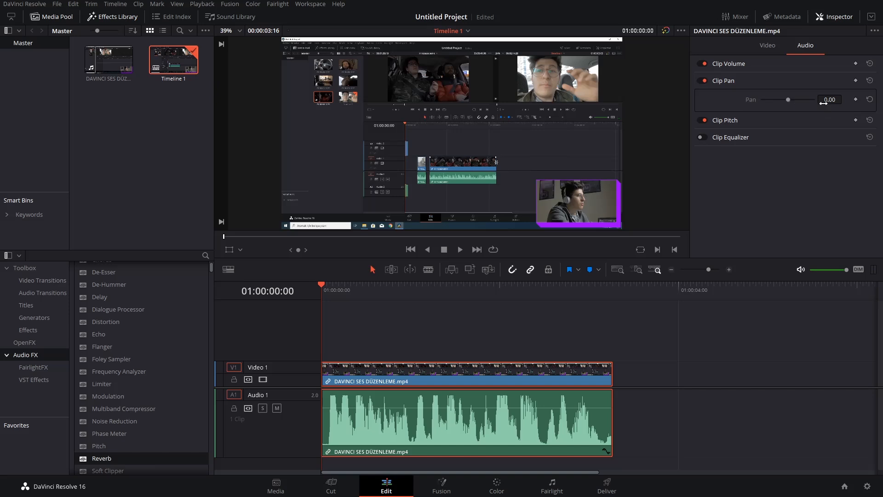
# Audition the clip from the start with its pan set to -100, and again with it set to 100.
pyautogui.press('space')
pyautogui.moveTo(788, 100); pyautogui.dragTo(753, 103)
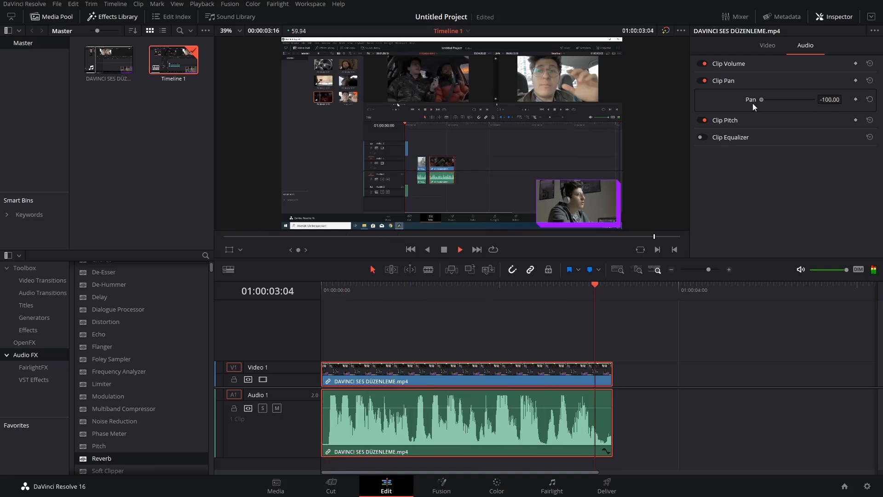
pyautogui.click(322, 289)
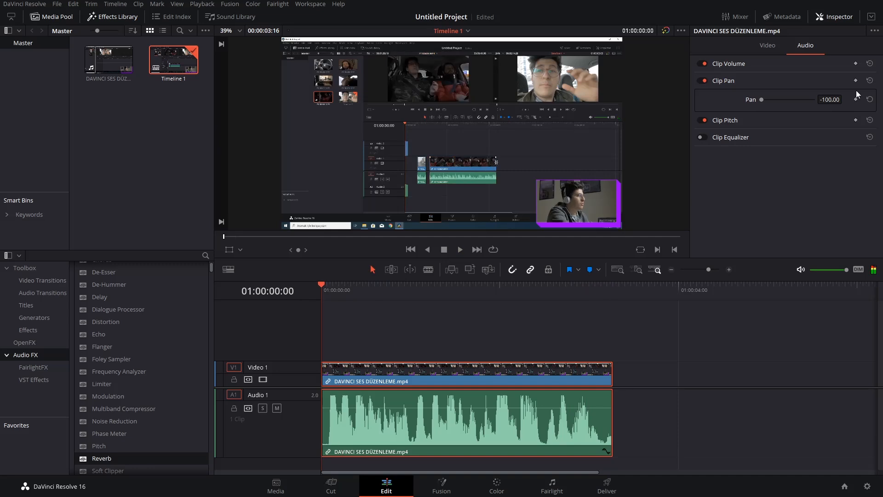
pyautogui.press('space')
pyautogui.moveTo(763, 100); pyautogui.dragTo(833, 100)
pyautogui.press('space')
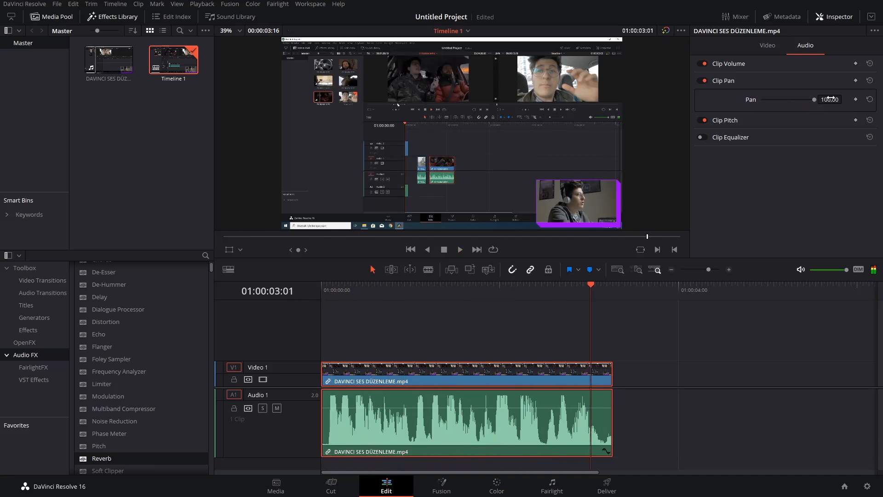
# Reset the clip's pan to 0.00 and move the playhead to 01:00:00:55.
pyautogui.doubleClick(831, 98)
pyautogui.click(403, 288)
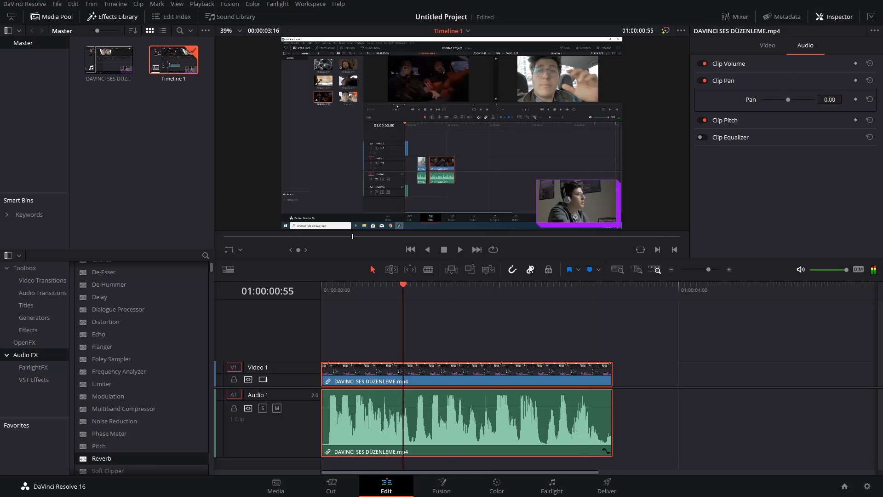
# Collapse the Clip Pan section, expand Clip Pitch, and return the playhead to the start of the timeline.
pyautogui.click(744, 84)
pyautogui.click(731, 103)
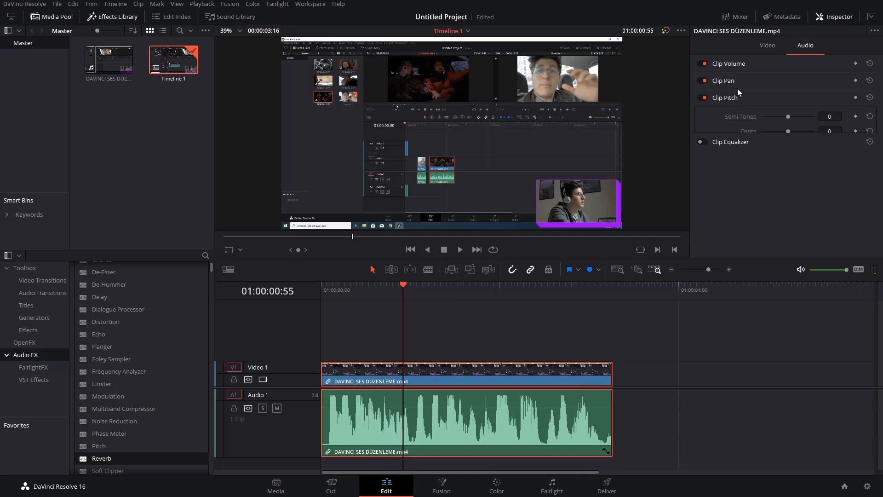
pyautogui.moveTo(382, 282); pyautogui.dragTo(310, 298)
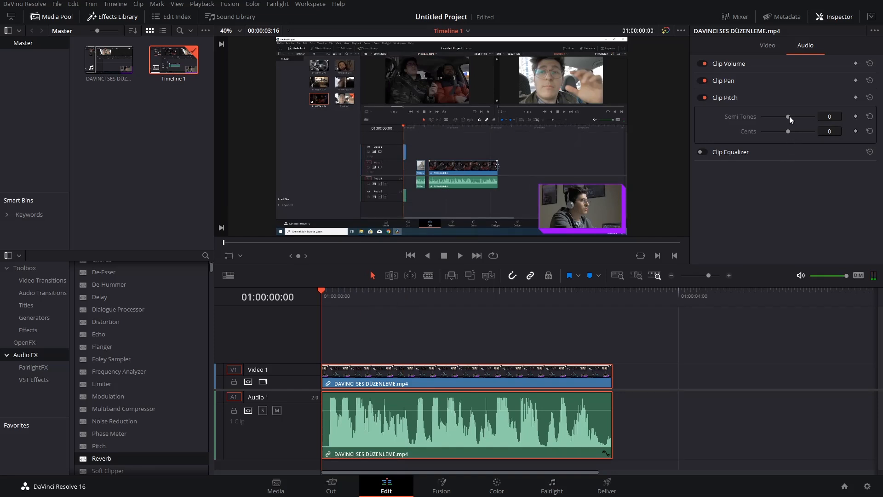
# Set the clip pitch's Semi Tones to 7 and listen to the clip from the start.
pyautogui.moveTo(789, 116); pyautogui.dragTo(814, 116)
pyautogui.press('space')
pyautogui.press('space')
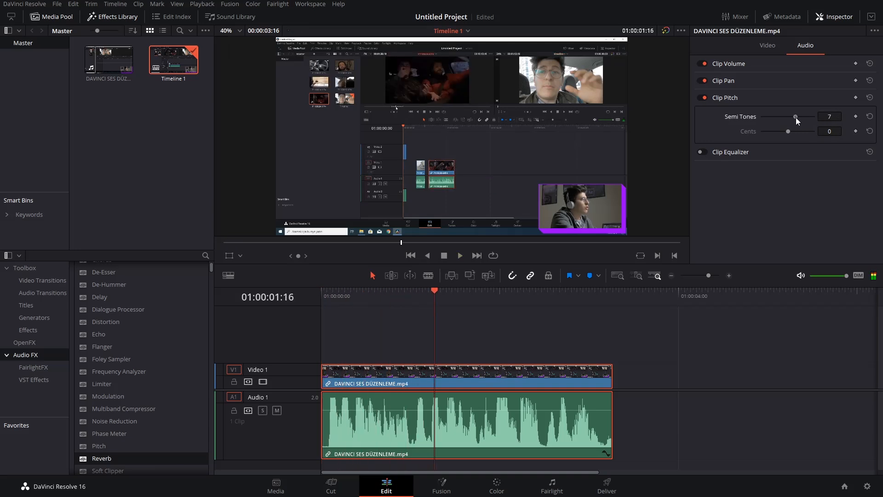
pyautogui.press('space')
pyautogui.moveTo(375, 296); pyautogui.dragTo(310, 297)
pyautogui.press('space')
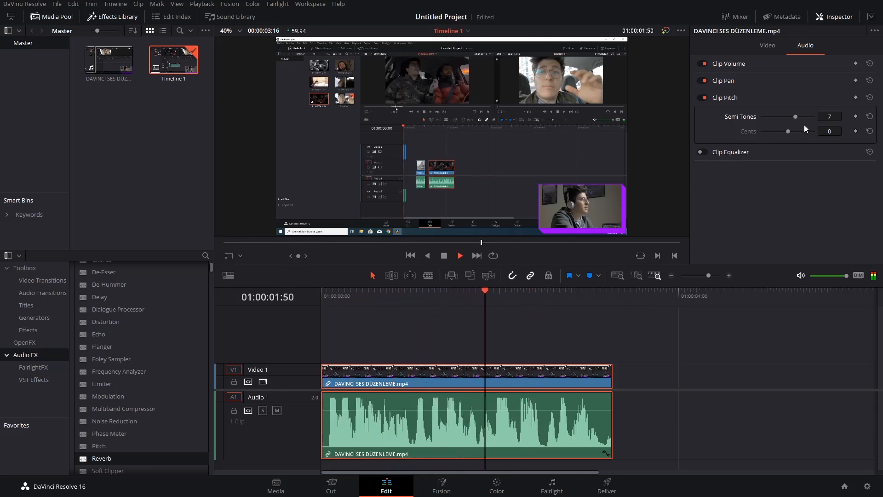
pyautogui.press('space')
pyautogui.moveTo(436, 297); pyautogui.dragTo(333, 296)
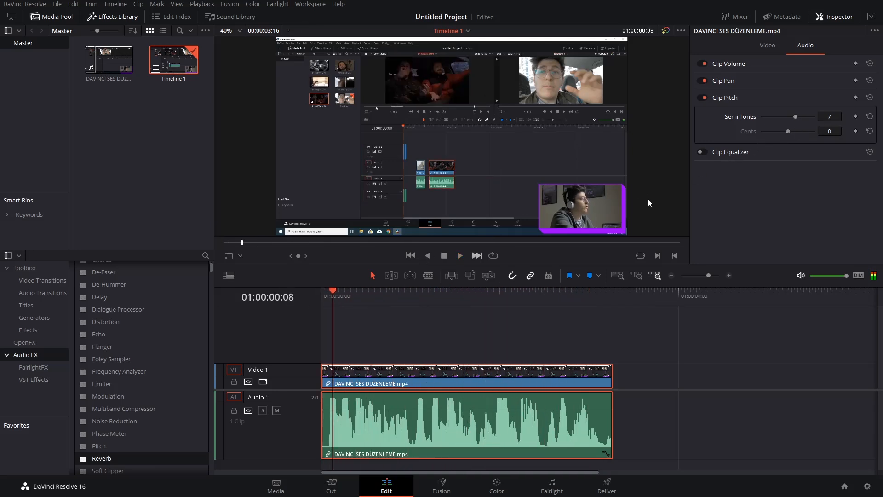
# Set the clip pitch's Semi Tones to -7 and listen to the clip.
pyautogui.moveTo(827, 116)
pyautogui.mouseDown()
pyautogui.moveTo(800, 116)
pyautogui.moveTo(830, 119)
pyautogui.mouseUp()
pyautogui.press('space')
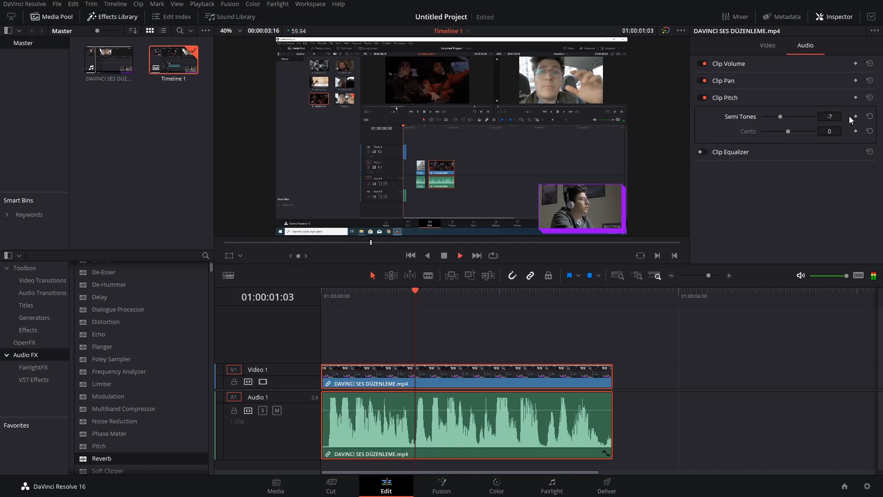
pyautogui.press('space')
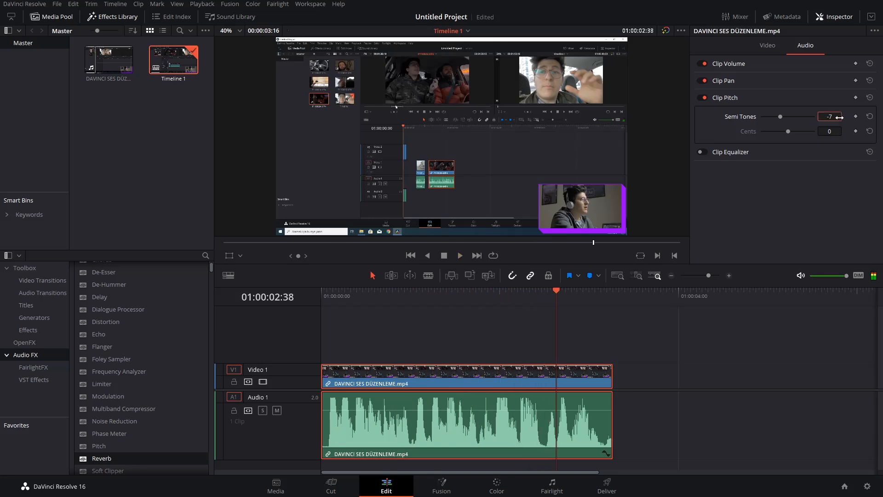
# Raise the clip pitch to 9 Semi Tones and 100 Cents while auditioning the clip from 01:00:00:06.
pyautogui.moveTo(345, 297); pyautogui.dragTo(330, 295)
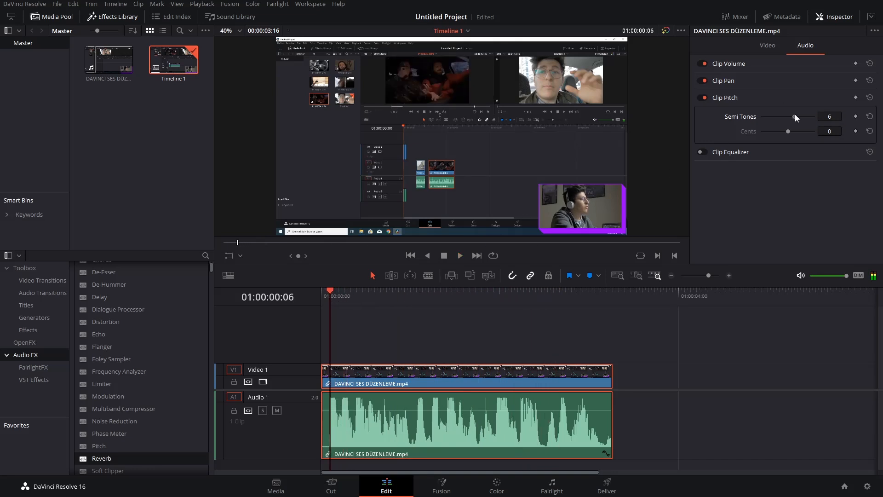
pyautogui.press('space')
pyautogui.moveTo(788, 132); pyautogui.dragTo(843, 153)
pyautogui.press('space')
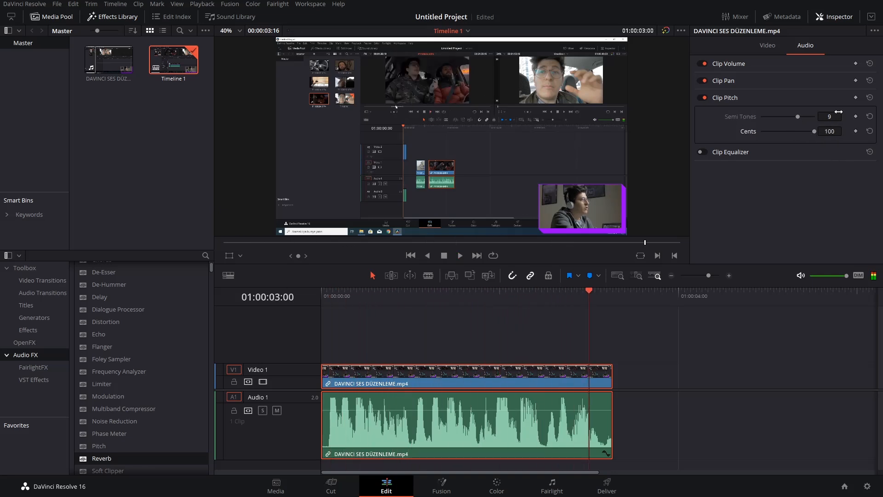
# Reset the clip pitch's Cents and Semi Tones to 0.
pyautogui.doubleClick(829, 130)
pyautogui.write('0')
pyautogui.press('Return')
pyautogui.doubleClick(831, 115)
pyautogui.write('0')
pyautogui.press('Return')
# Set the clip pitch's Semi Tones to 11, audition the clip from the start, and set Cents to 0.
pyautogui.click(324, 295)
pyautogui.moveTo(831, 117); pyautogui.dragTo(844, 131)
pyautogui.press('space')
pyautogui.click(830, 131)
pyautogui.write('0')
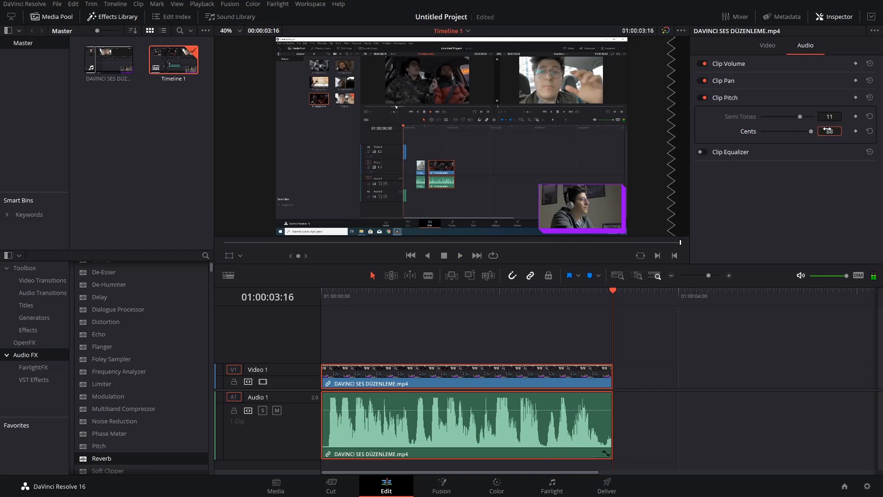
pyautogui.press('Return')
# Collapse the Clip Pitch section and expand Clip Equalizer, with the playhead returned to the start of the timeline.
pyautogui.click(764, 101)
pyautogui.press('Home')
pyautogui.click(742, 118)
pyautogui.scroll(-3, 706, 150)
pyautogui.scroll(3, 702, 155)
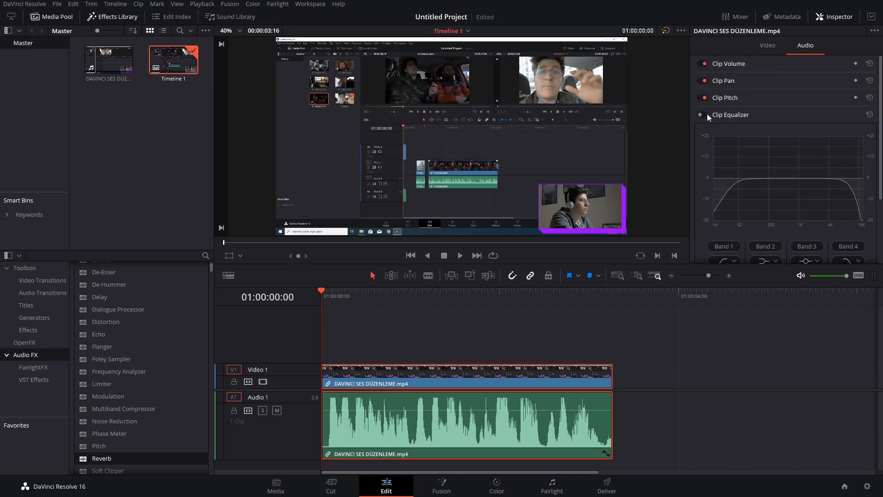
# Disable Clip Pan and Clip Pitch, and enable the Clip Equalizer.
pyautogui.click(704, 98)
pyautogui.click(727, 63)
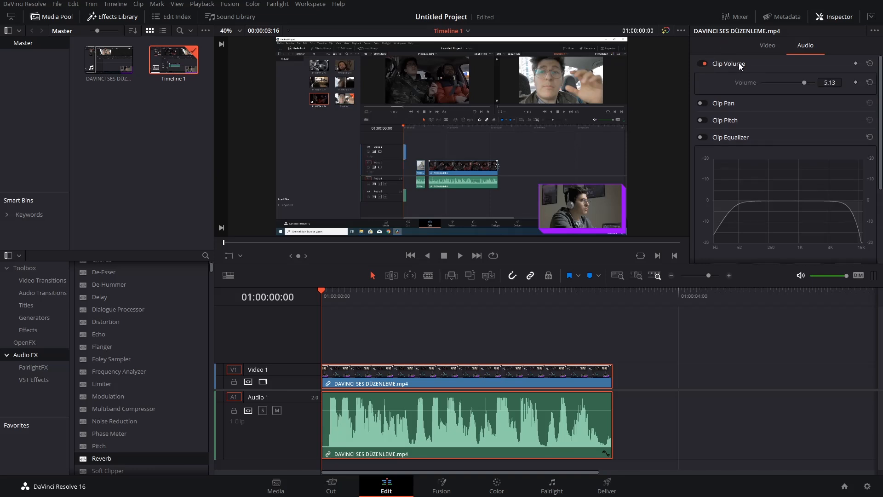
pyautogui.click(739, 63)
pyautogui.click(701, 115)
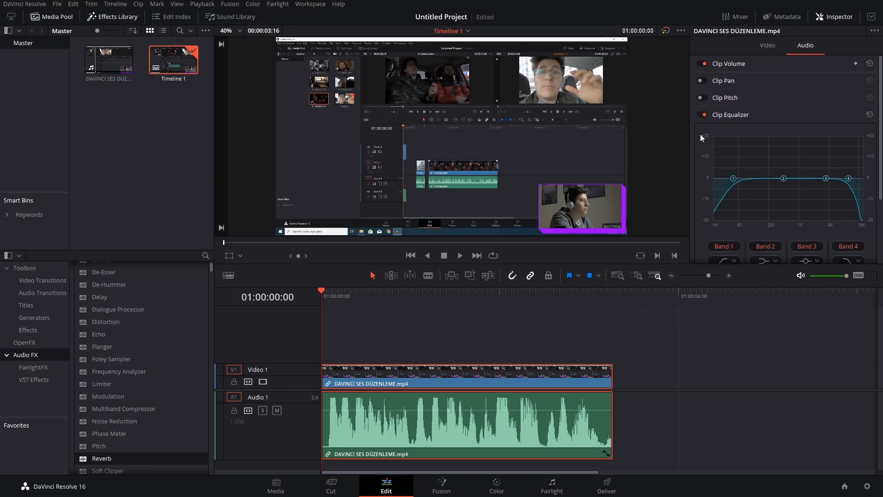
# Move the equalizer's Band 1 up to just below Band 2, then lower it partway back while auditioning the clip.
pyautogui.scroll(-1, 685, 164)
pyautogui.scroll(1, 685, 166)
pyautogui.moveTo(733, 179); pyautogui.dragTo(778, 176)
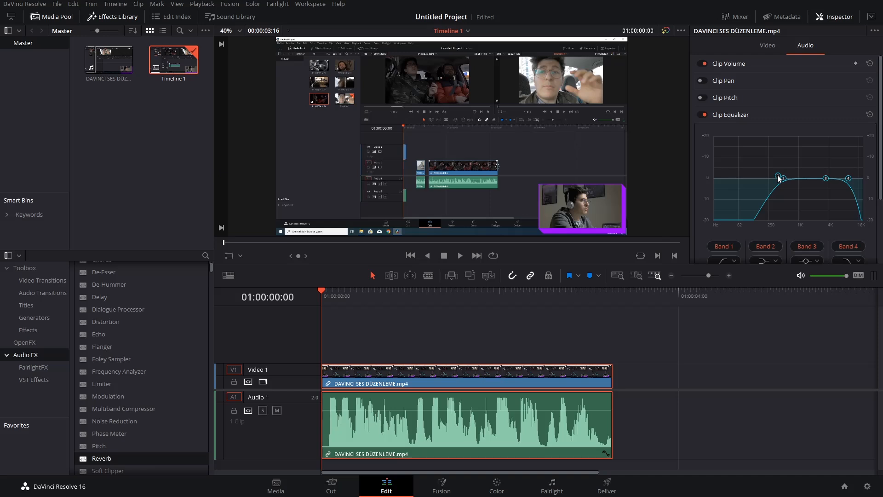
pyautogui.press('space')
pyautogui.moveTo(778, 178); pyautogui.dragTo(755, 180)
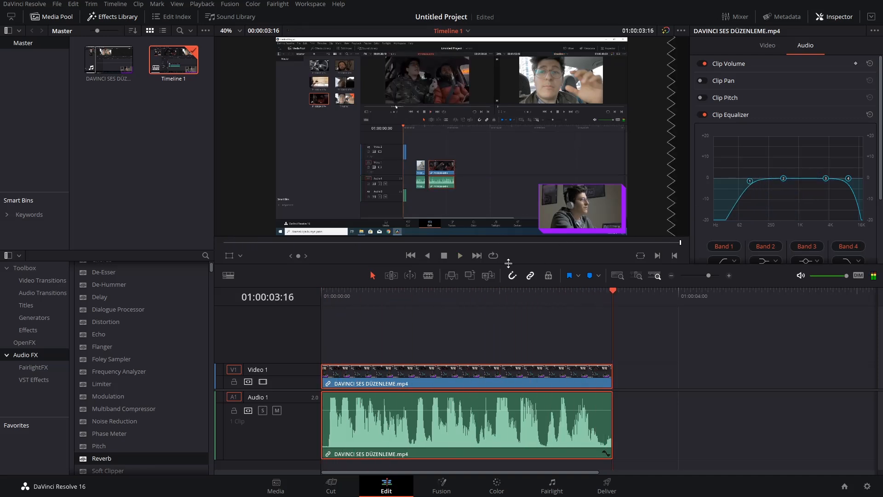
pyautogui.press('space')
# Play the clip from the start with the Clip Equalizer bypassed, and re-enable it during playback to compare.
pyautogui.click(704, 115)
pyautogui.moveTo(400, 291); pyautogui.dragTo(352, 292)
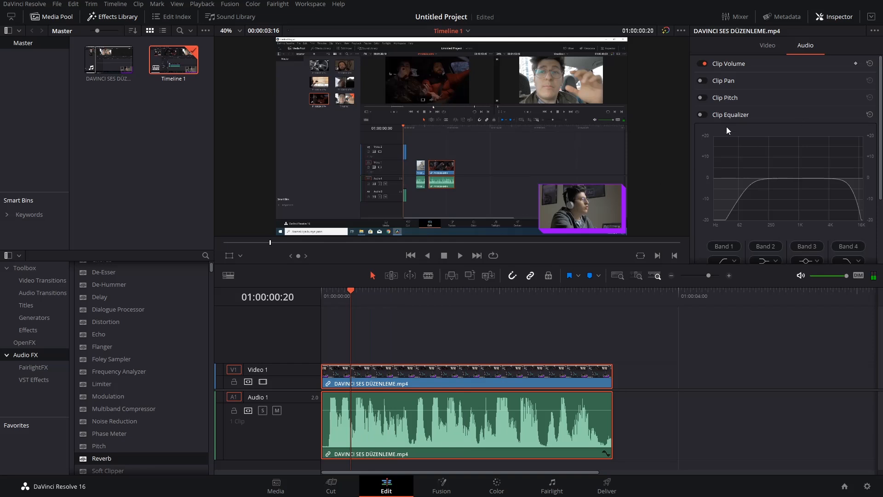
pyautogui.press('Home')
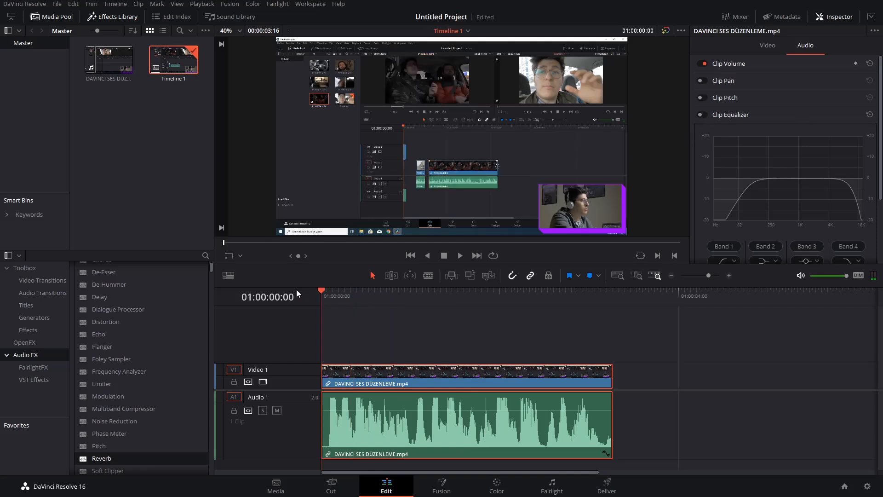
pyautogui.press('space')
pyautogui.click(702, 115)
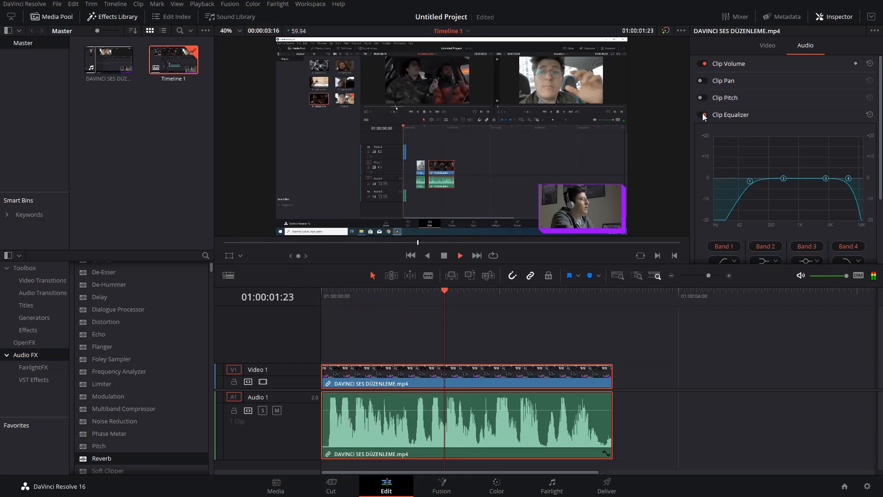
# Raise the equalizer's Band 1 to just below Band 2, listen from the start, and return the playhead there.
pyautogui.moveTo(750, 182); pyautogui.dragTo(773, 181)
pyautogui.moveTo(424, 293); pyautogui.dragTo(322, 294)
pyautogui.press('space')
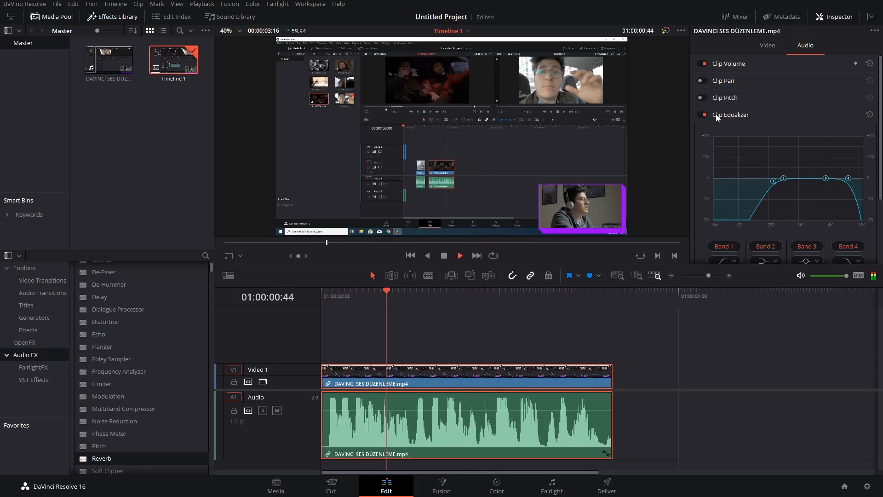
pyautogui.press('space')
pyautogui.press('Home')
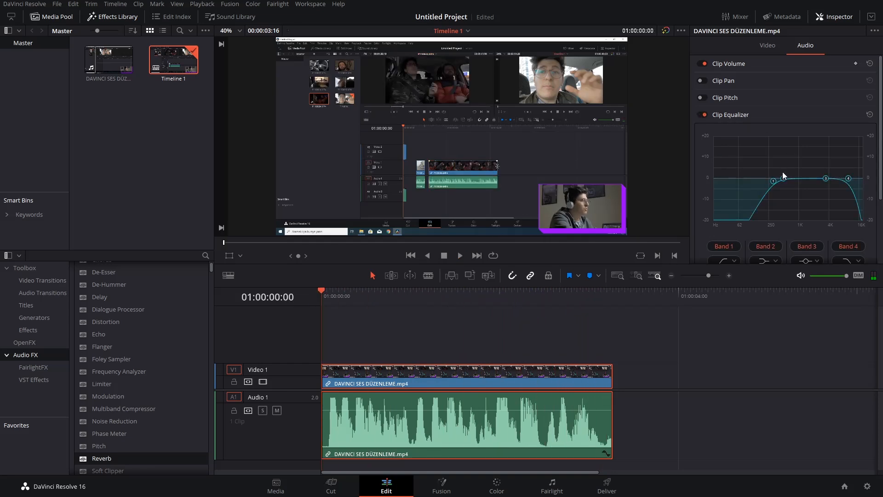
# Lower the equalizer's Band 1 to about 165 Hz, move Band 4 to the upper frequency limit, and start playback.
pyautogui.moveTo(776, 181); pyautogui.dragTo(756, 180)
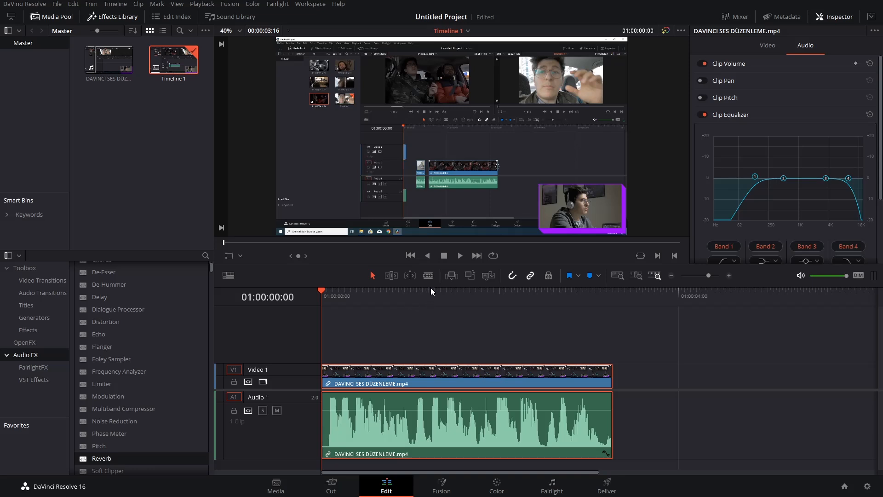
pyautogui.moveTo(756, 176); pyautogui.dragTo(760, 175)
pyautogui.moveTo(850, 183); pyautogui.dragTo(866, 162)
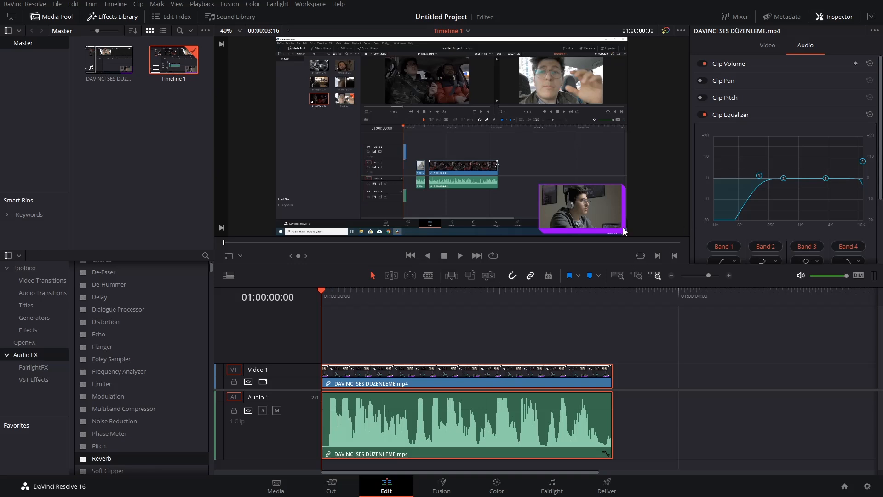
pyautogui.press('space')
# Audition the clip with the equalizer's Band 4 lowered to between Bands 2 and 3, and with it just above Band 3.
pyautogui.moveTo(861, 167); pyautogui.dragTo(811, 199)
pyautogui.moveTo(419, 297); pyautogui.dragTo(312, 307)
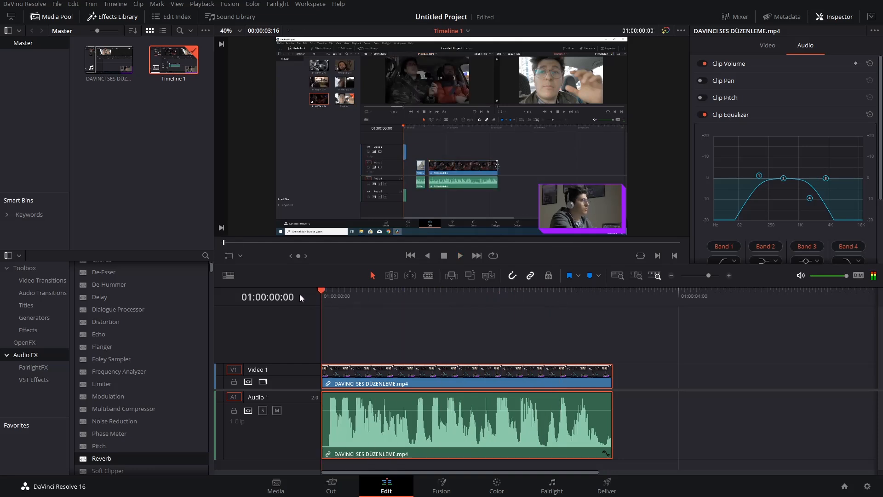
pyautogui.press('space')
pyautogui.moveTo(810, 198); pyautogui.dragTo(832, 198)
pyautogui.press('space')
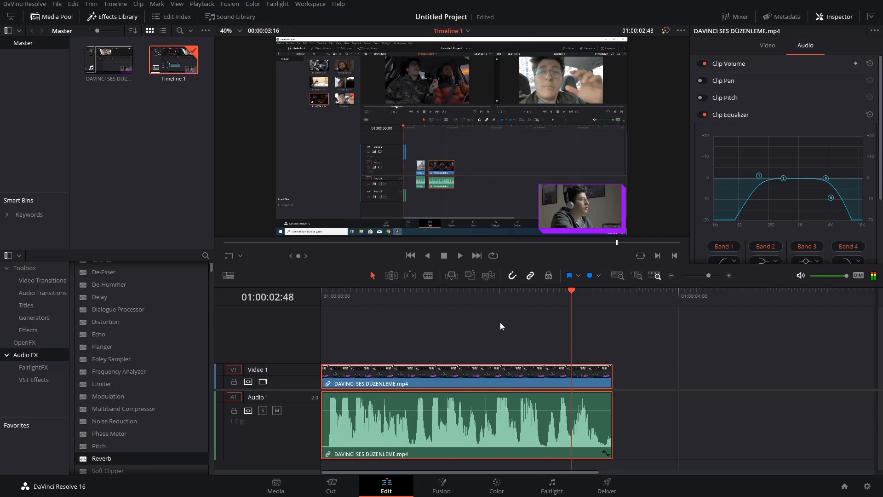
# Move the equalizer's Band 4 to about 19 kHz at the graph's +20 level during playback, and place the playhead at 01:00:00:08.
pyautogui.moveTo(332, 299); pyautogui.dragTo(291, 297)
pyautogui.press('space')
pyautogui.moveTo(832, 197); pyautogui.dragTo(863, 137)
pyautogui.click(333, 295)
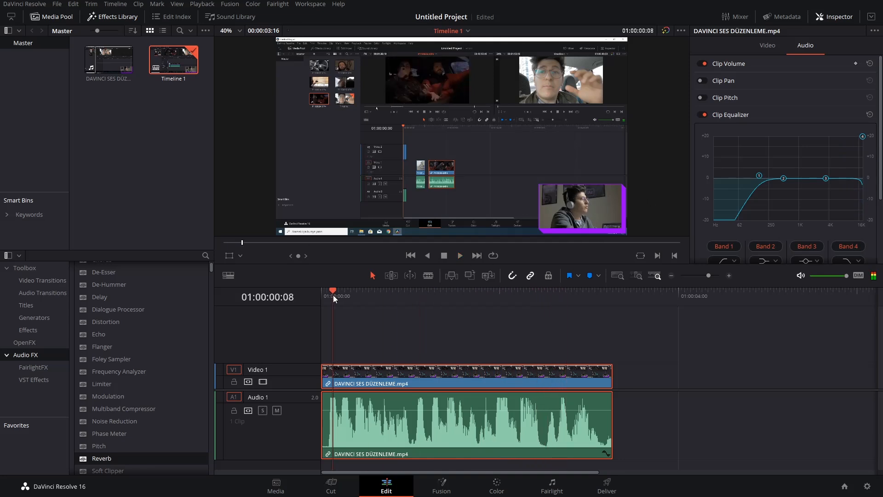
# Apply the De-Esser effect to the audio clip, play it, and move the effect window clear of the timeline ruler.
pyautogui.moveTo(117, 272); pyautogui.dragTo(393, 436)
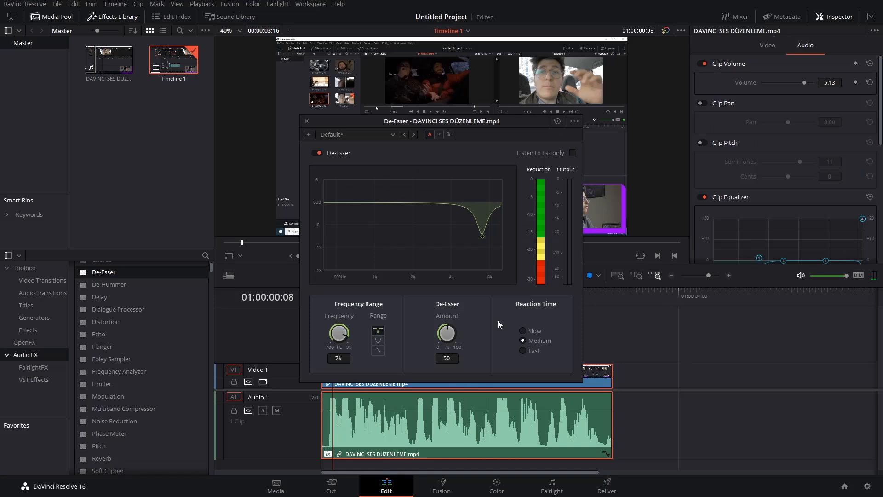
pyautogui.press('space')
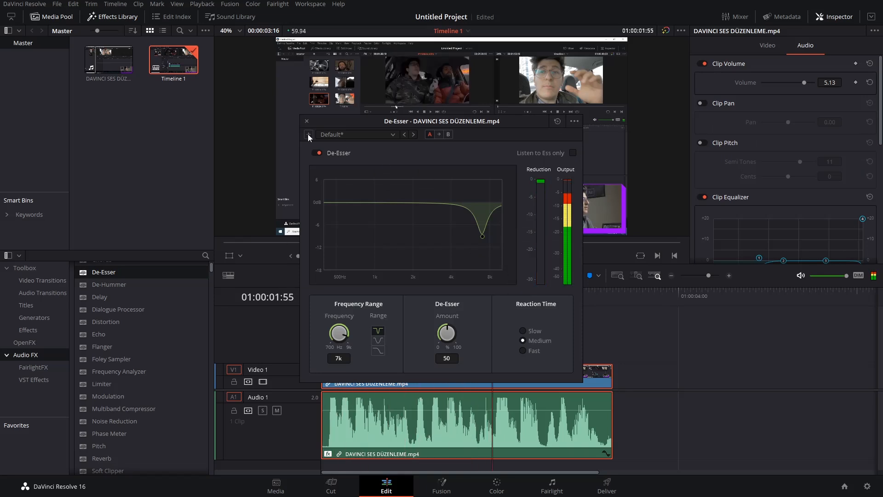
pyautogui.moveTo(473, 123); pyautogui.dragTo(431, 68)
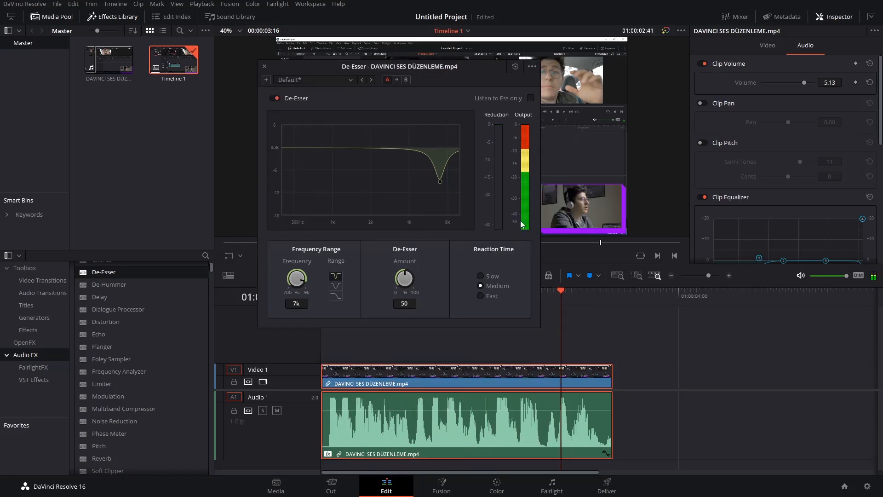
# Replay the clip section from 01:00:02:01 to check the De-Esser's effect on the sound.
pyautogui.moveTo(560, 298); pyautogui.dragTo(501, 297)
pyautogui.press('space')
pyautogui.press('space')
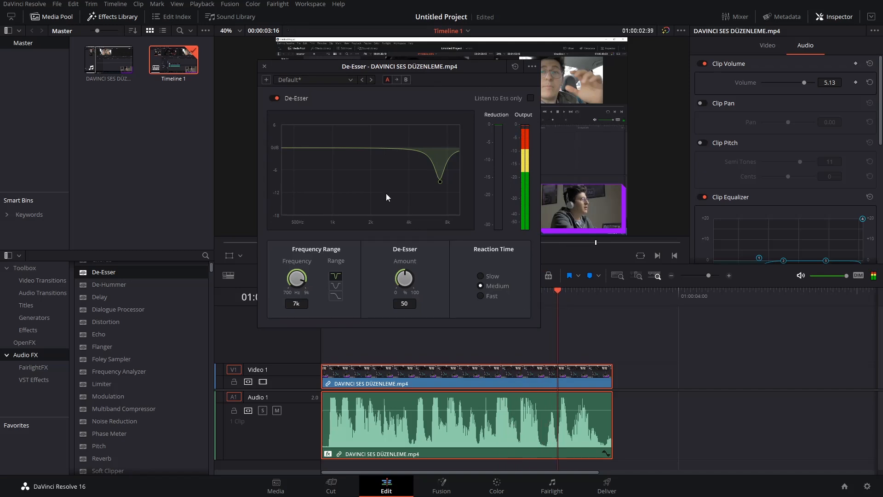
pyautogui.click(284, 97)
pyautogui.moveTo(540, 288); pyautogui.dragTo(501, 292)
pyautogui.press('space')
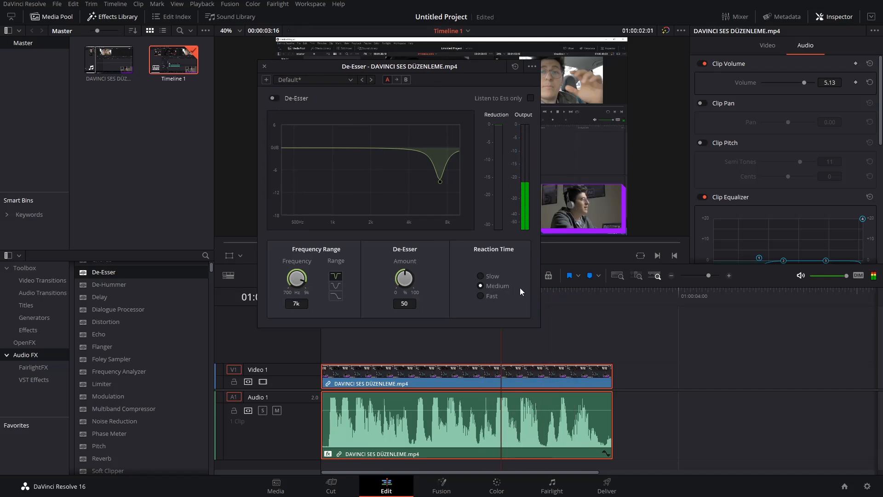
# Close the De-Esser window, and disable and collapse the Clip Equalizer.
pyautogui.click(265, 66)
pyautogui.scroll(-4, 735, 197)
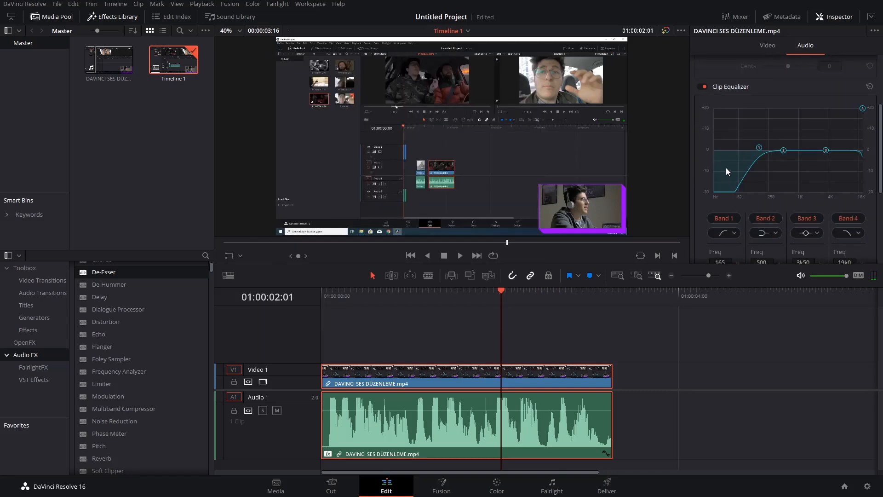
pyautogui.scroll(2, 727, 156)
pyautogui.click(704, 142)
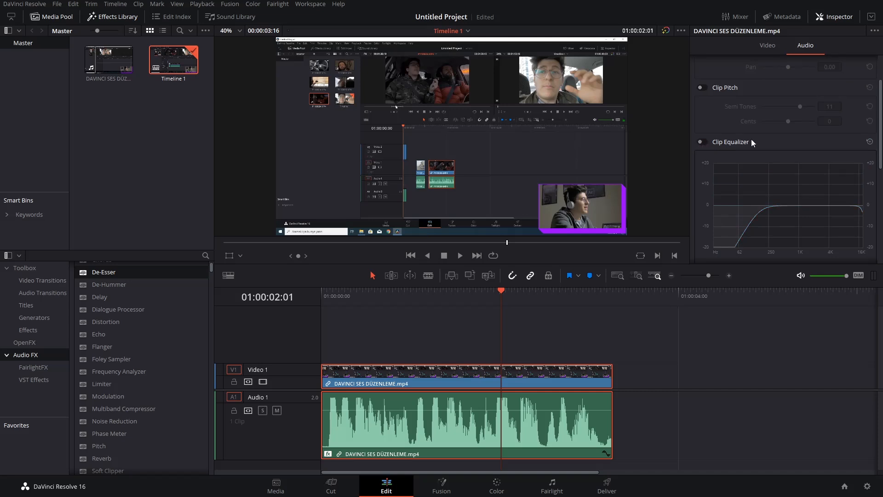
pyautogui.click(752, 140)
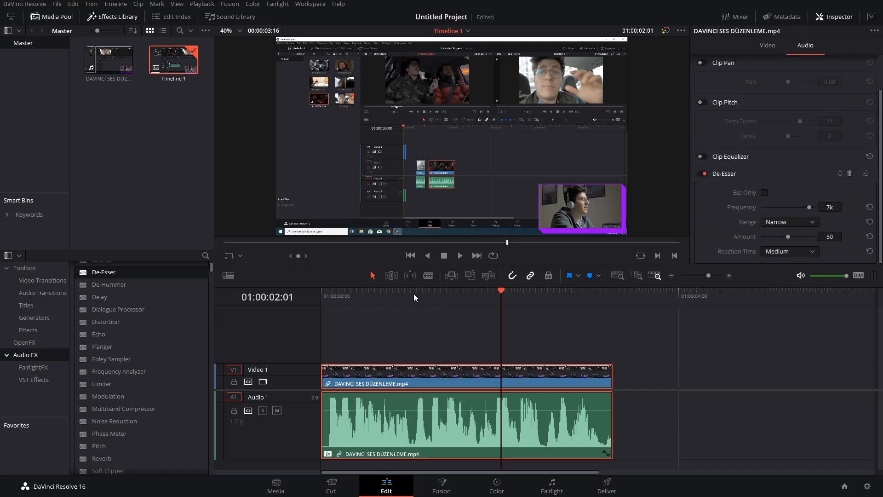
# Return the playhead to the start of the timeline and apply the Pitch audio effect to the clip.
pyautogui.press('Home')
pyautogui.scroll(-3, 123, 343)
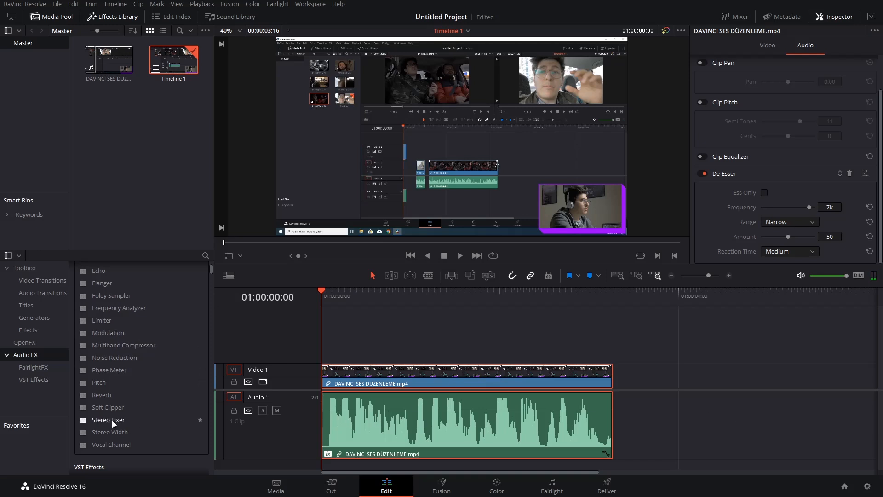
pyautogui.moveTo(115, 384); pyautogui.dragTo(425, 421)
pyautogui.scroll(-10, 729, 100)
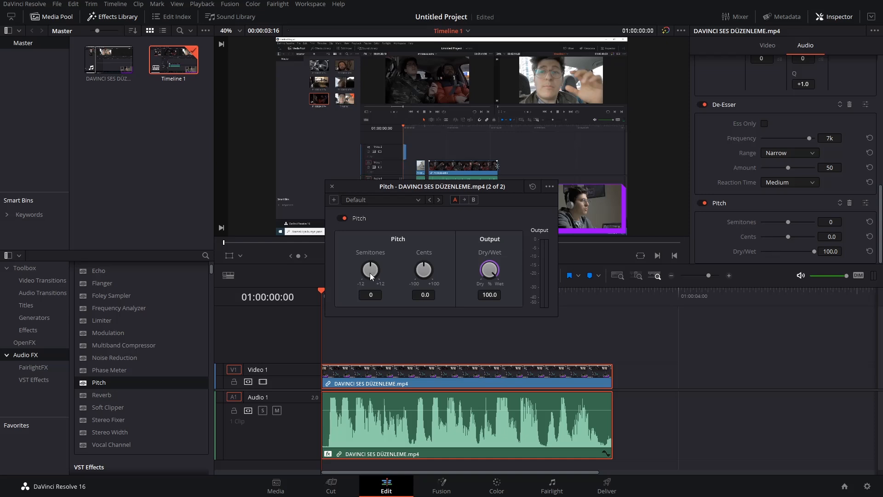
# Set the Pitch effect's Semitones to +7 and Cents to +41.5, and audition the clip.
pyautogui.moveTo(372, 251); pyautogui.dragTo(393, 242)
pyautogui.moveTo(427, 269); pyautogui.dragTo(457, 264)
pyautogui.press('space')
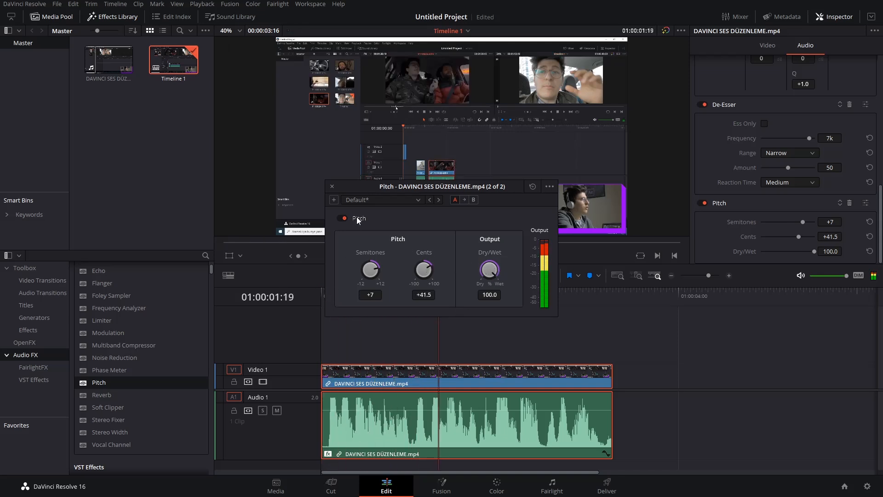
pyautogui.moveTo(379, 186); pyautogui.dragTo(473, 218)
# Set the Pitch effect's Dry/Wet to 82.2, audition the clip from the start, and close the effect window.
pyautogui.click(319, 296)
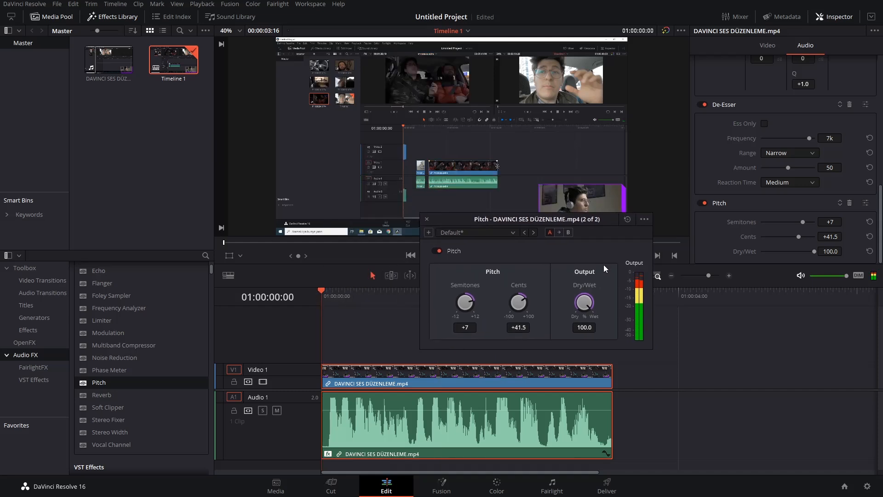
pyautogui.moveTo(589, 306); pyautogui.dragTo(526, 311)
pyautogui.press('space')
pyautogui.moveTo(584, 305); pyautogui.dragTo(627, 303)
pyautogui.click(322, 296)
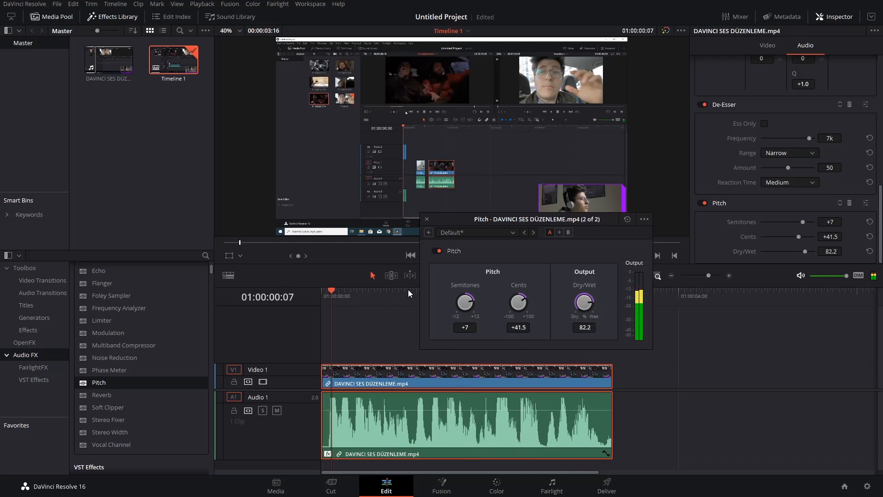
pyautogui.press('space')
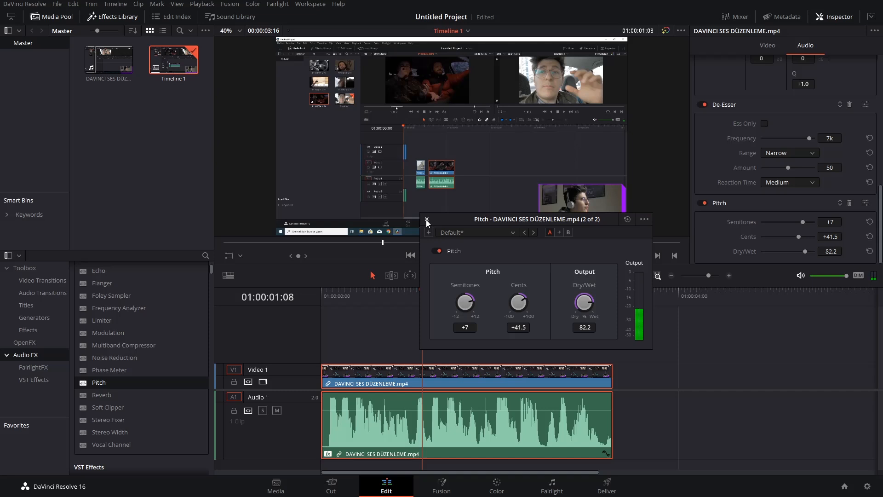
pyautogui.click(426, 219)
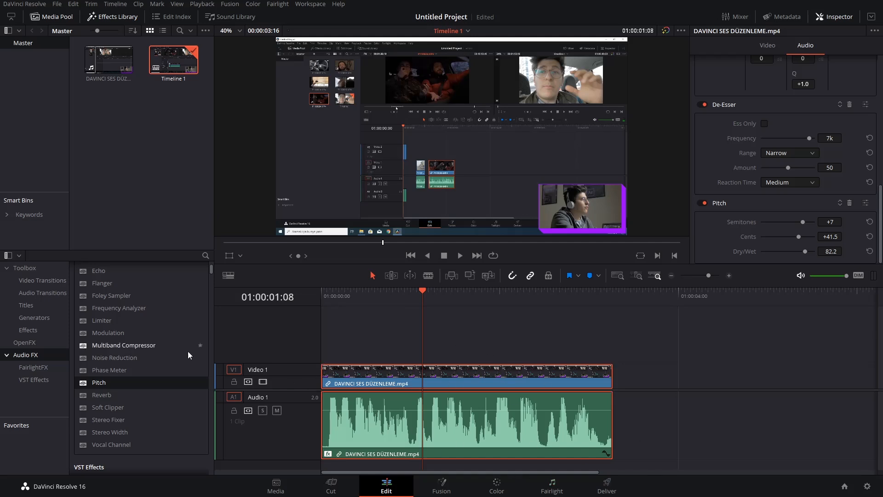
# Apply the Noise Reduction audio effect to the clip, move its window clear of the timeline, and audition the clip from near its start.
pyautogui.scroll(3, 158, 346)
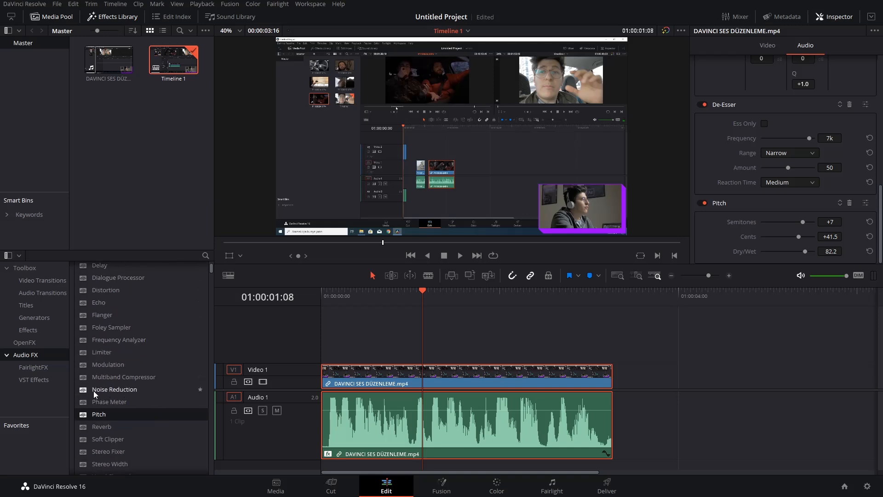
pyautogui.moveTo(111, 387); pyautogui.dragTo(406, 422)
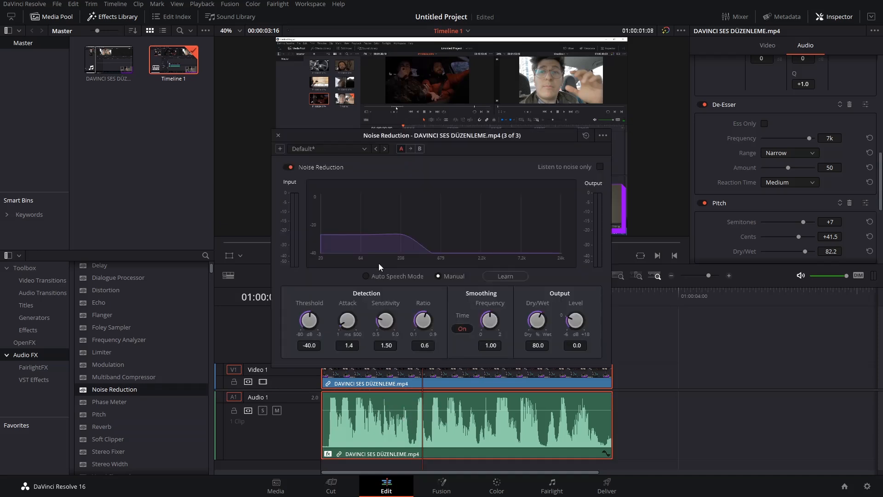
pyautogui.click(363, 300)
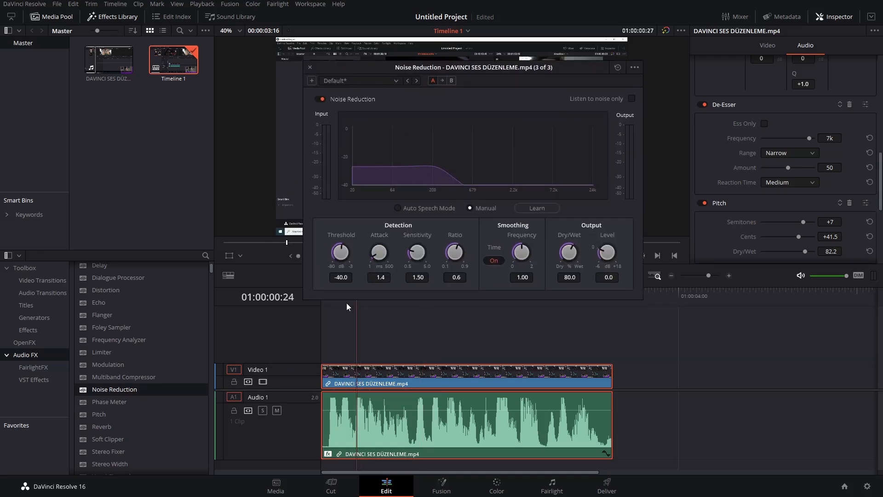
pyautogui.press('space')
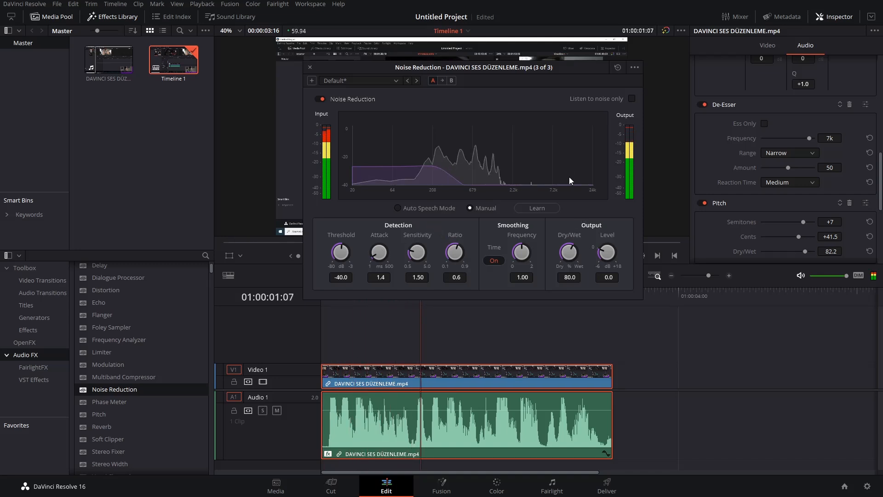
# Disable and collapse the clip's De-Esser and Pitch effects.
pyautogui.click(716, 106)
pyautogui.click(717, 120)
pyautogui.click(702, 105)
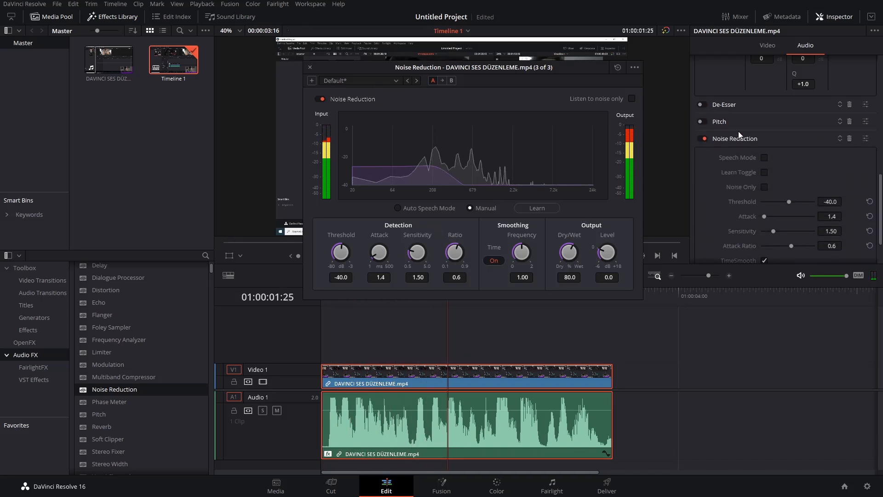
# Audition the clip while switching Noise Reduction off and back on to compare the sound.
pyautogui.scroll(3, 743, 137)
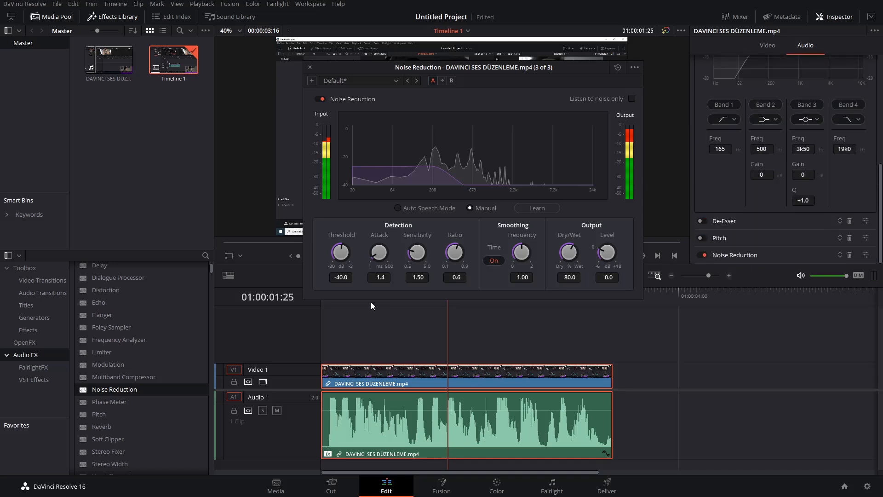
pyautogui.click(324, 98)
pyautogui.click(324, 99)
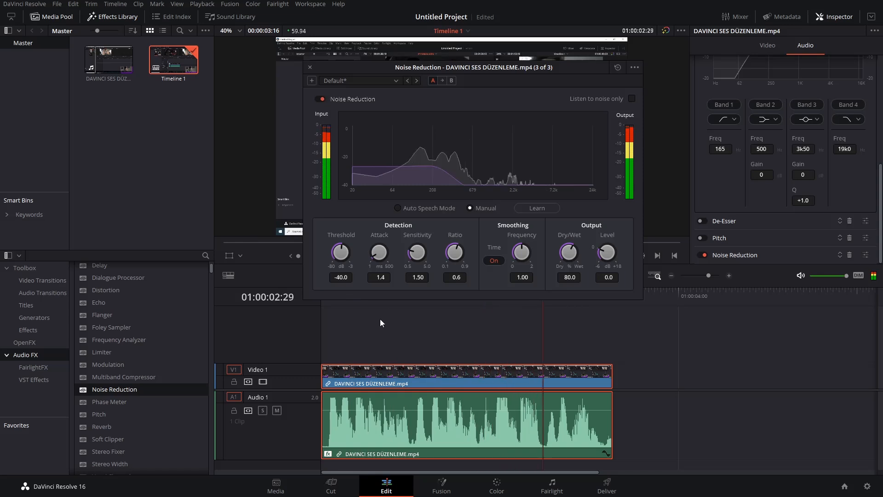
# Audition Noise Reduction in Auto Speech Mode and Manual, return the playhead to the timeline start, and select Auto Speech Mode again.
pyautogui.click(436, 208)
pyautogui.moveTo(458, 67); pyautogui.dragTo(463, 28)
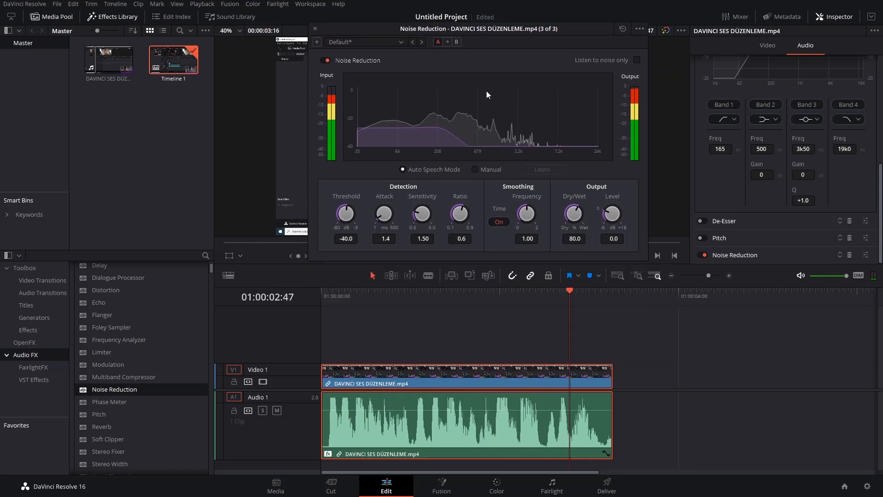
pyautogui.click(485, 165)
pyautogui.press('Home')
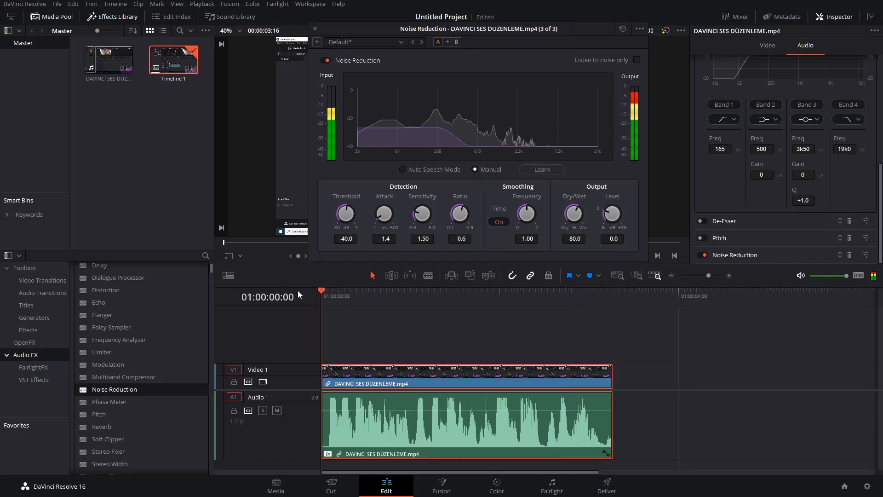
pyautogui.click(420, 169)
# Mark a 6-frame in/out range over the quiet opening of the clip and return the playhead to the start.
pyautogui.scroll(4, 354, 340)
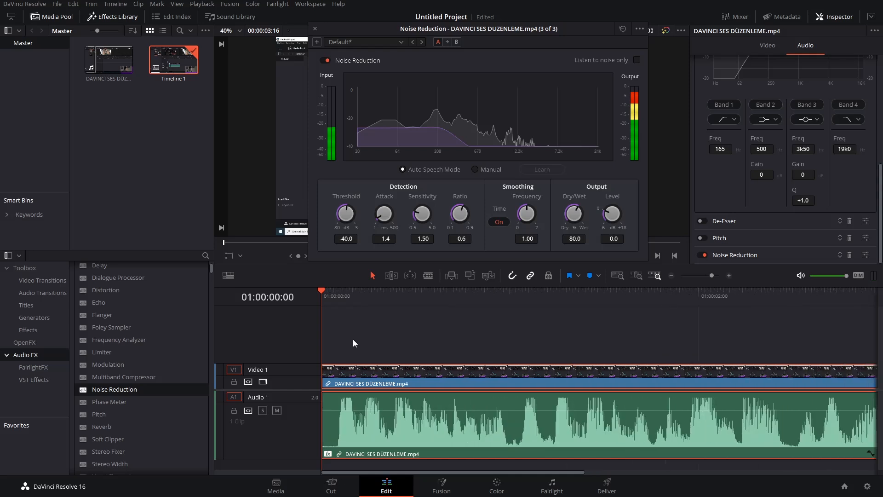
pyautogui.moveTo(338, 294); pyautogui.dragTo(354, 292)
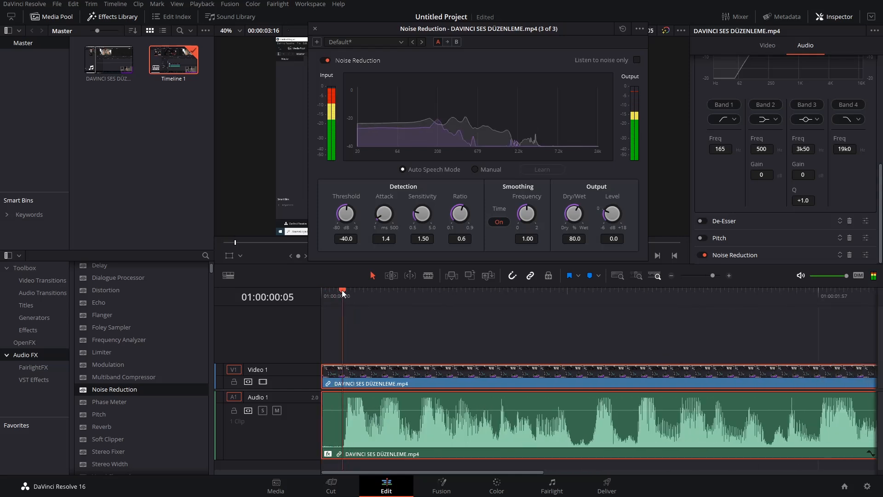
pyautogui.moveTo(343, 294); pyautogui.dragTo(323, 291)
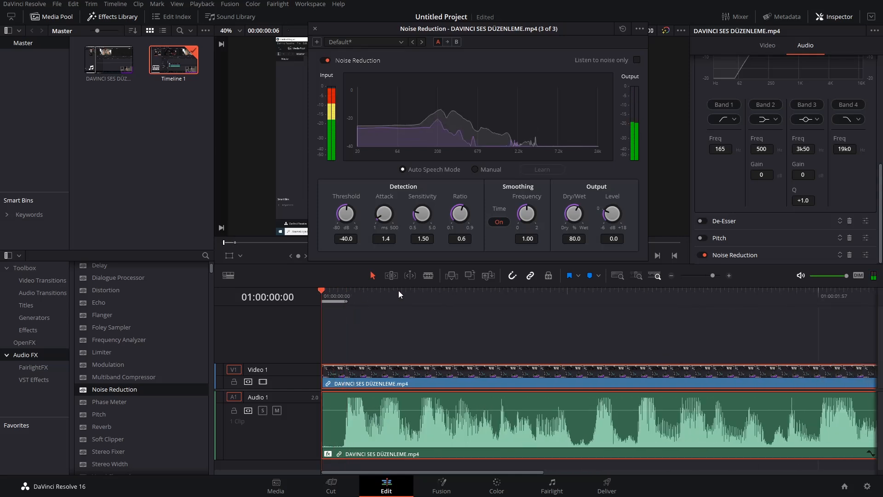
pyautogui.moveTo(559, 261); pyautogui.dragTo(312, 294)
# Switch Noise Reduction to Manual and use Learn while playing the quiet opening to capture the noise profile.
pyautogui.click(506, 169)
pyautogui.press('space')
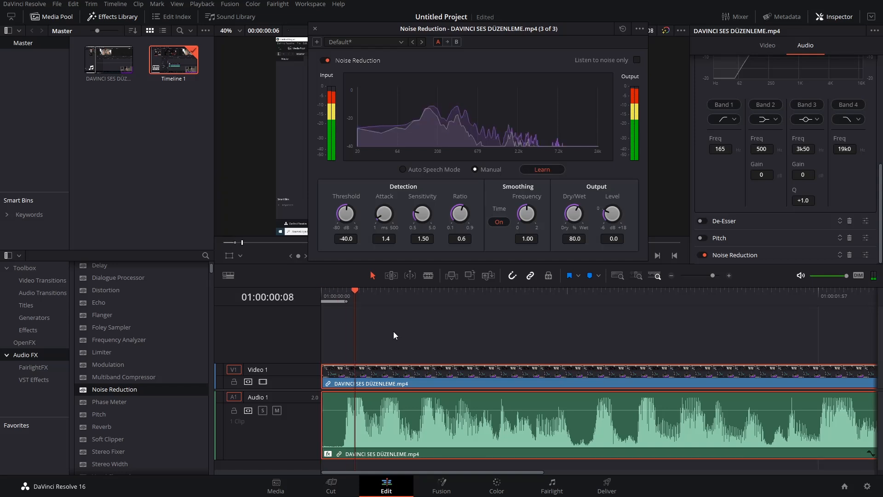
pyautogui.click(545, 168)
# Set the Noise Reduction output Level to 4.2 and Dry/Wet to 100, and audition the clip from the start.
pyautogui.moveTo(355, 290); pyautogui.dragTo(305, 297)
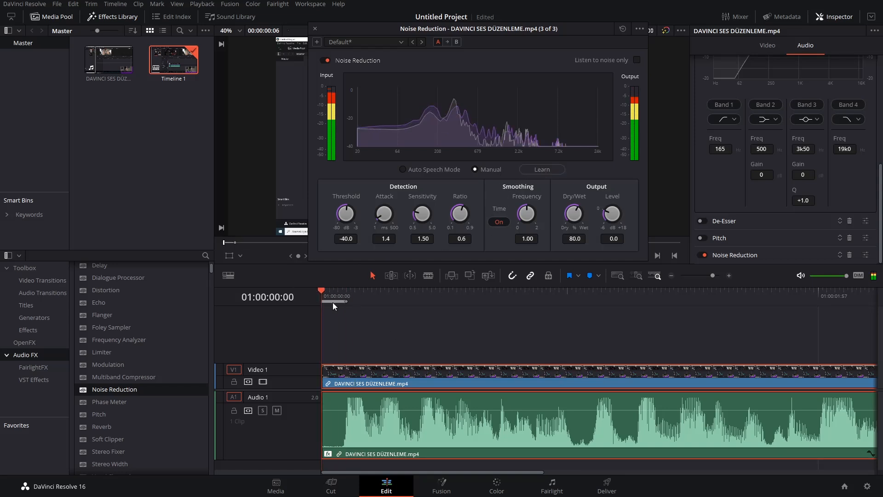
pyautogui.moveTo(611, 214); pyautogui.dragTo(631, 174)
pyautogui.moveTo(575, 213); pyautogui.dragTo(647, 226)
pyautogui.press('space')
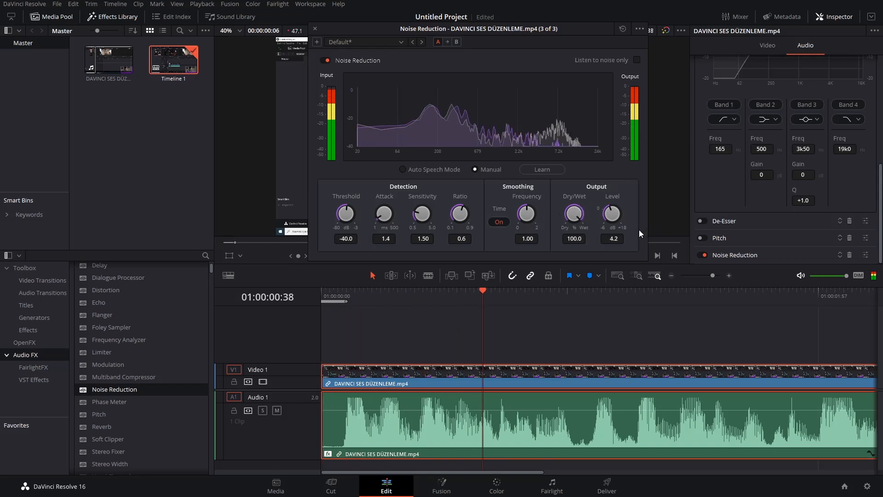
# Bypass Noise Reduction during playback, re-enable it, and replay the clip from the start to compare the sound.
pyautogui.click(324, 60)
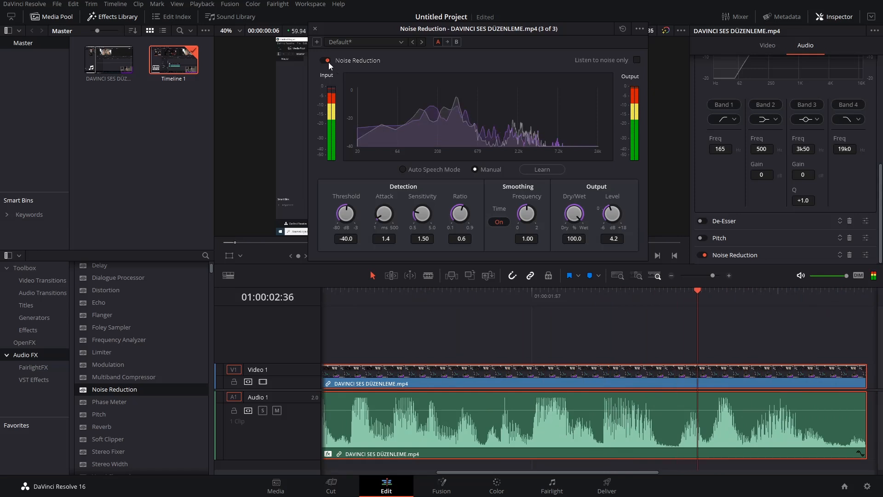
pyautogui.scroll(-4, 393, 319)
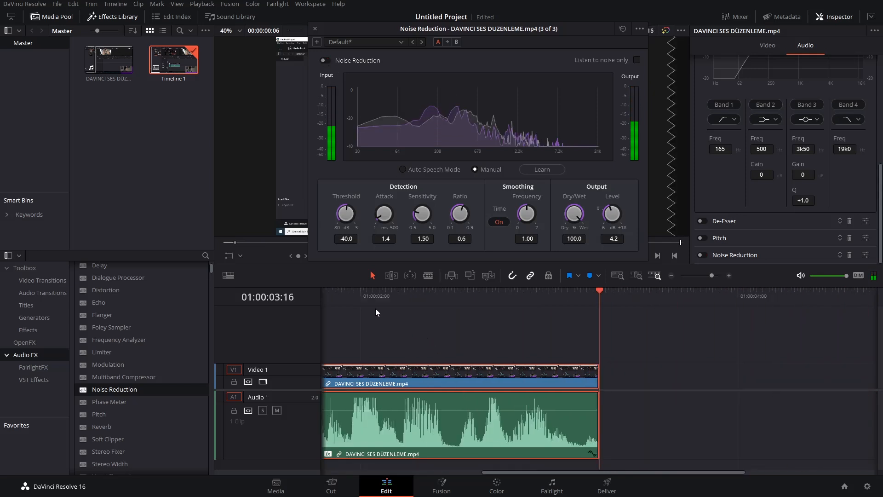
pyautogui.scroll(-2, 460, 349)
pyautogui.press('Home')
pyautogui.moveTo(344, 287); pyautogui.dragTo(278, 298)
pyautogui.click(329, 60)
pyautogui.click(345, 317)
pyautogui.press('space')
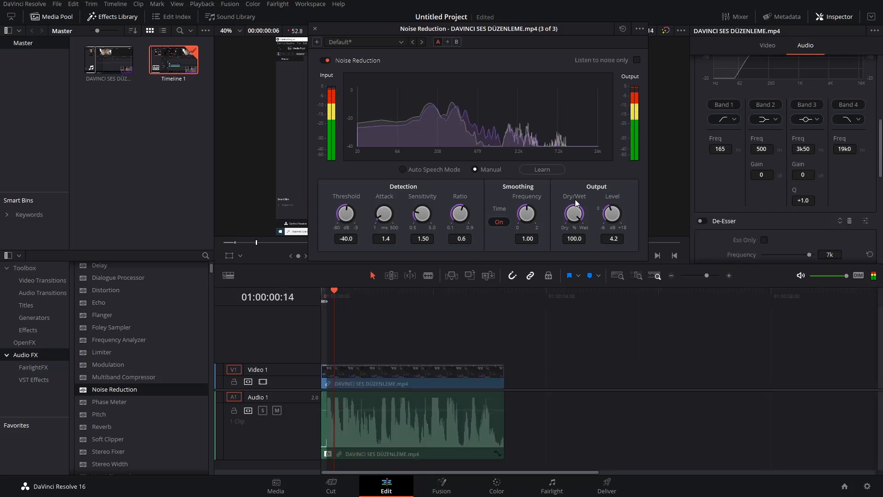
# Set the Noise Reduction Dry/Wet to 86.1 during playback, stop playback, and close the effect window.
pyautogui.moveTo(576, 216); pyautogui.dragTo(567, 217)
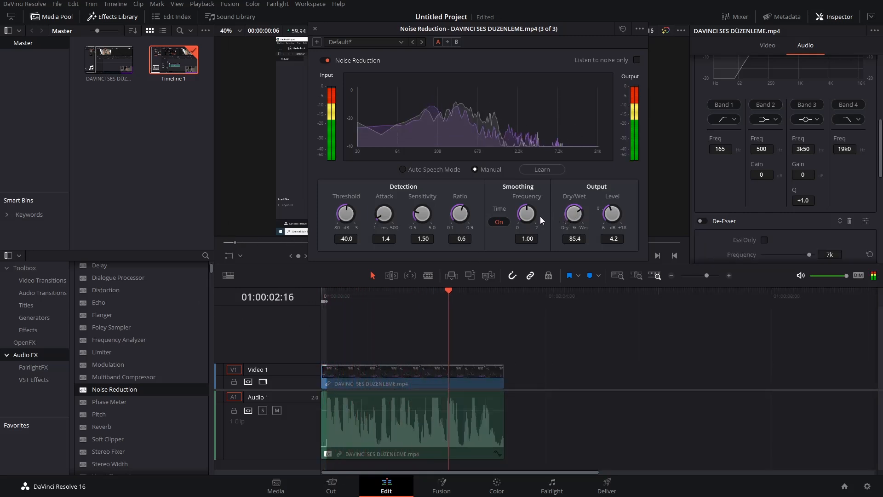
pyautogui.press('space')
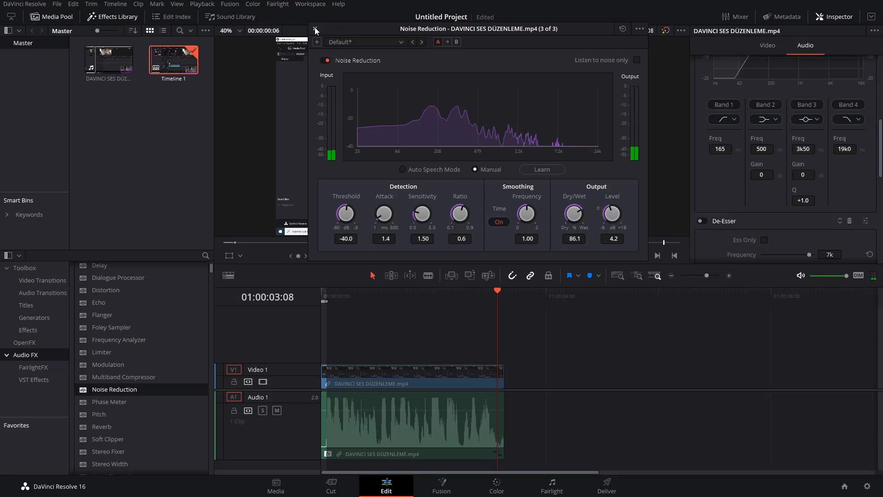
pyautogui.click(315, 29)
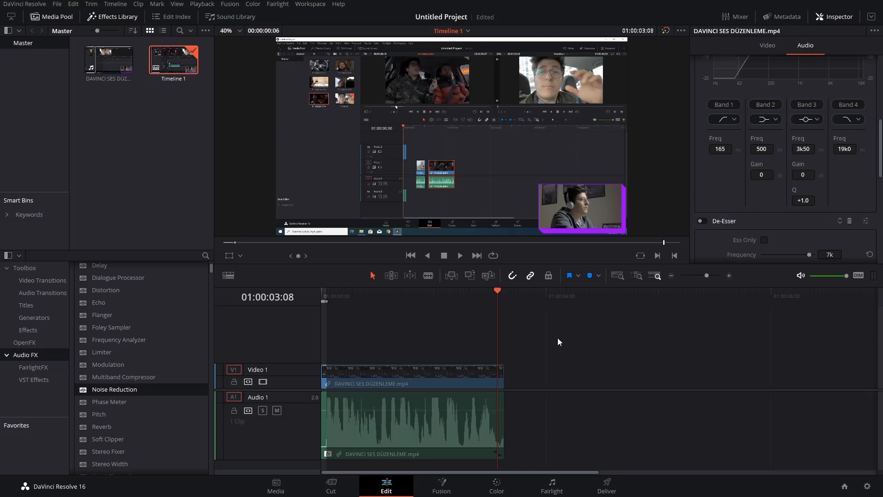